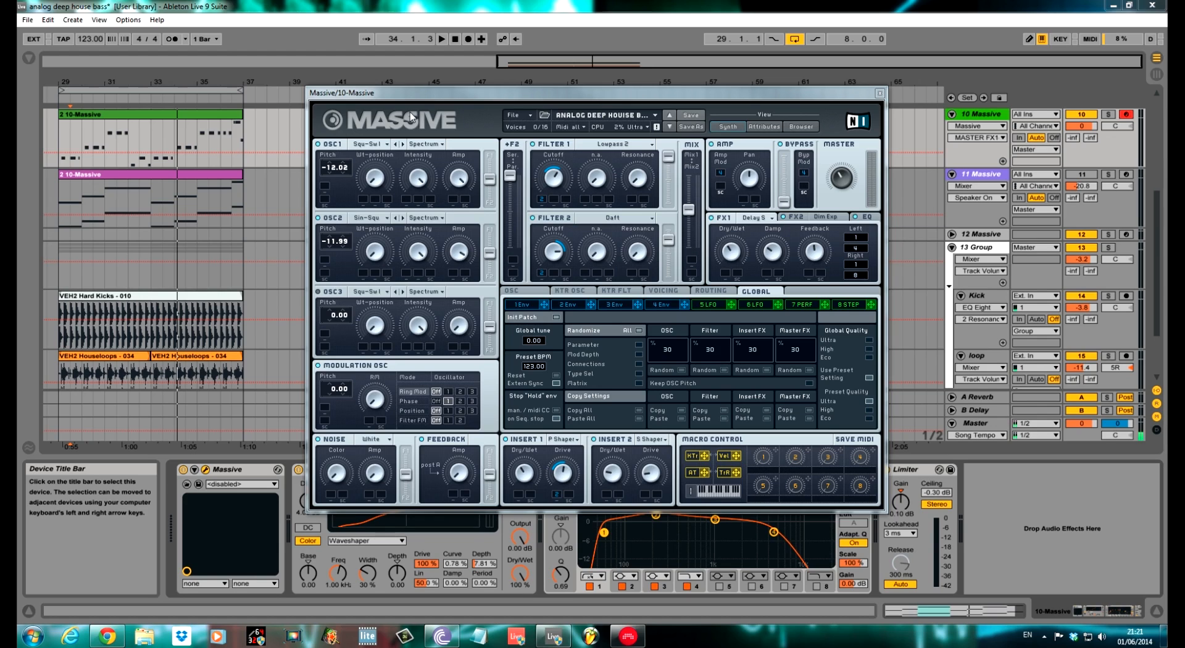
- Reposition the Massive window, then play the 10-Massive track soloed from bar 29 and turn its solo off
{"action": "left_click_drag", "start_coordinate": [497, 98], "coordinate": [481, 82]}
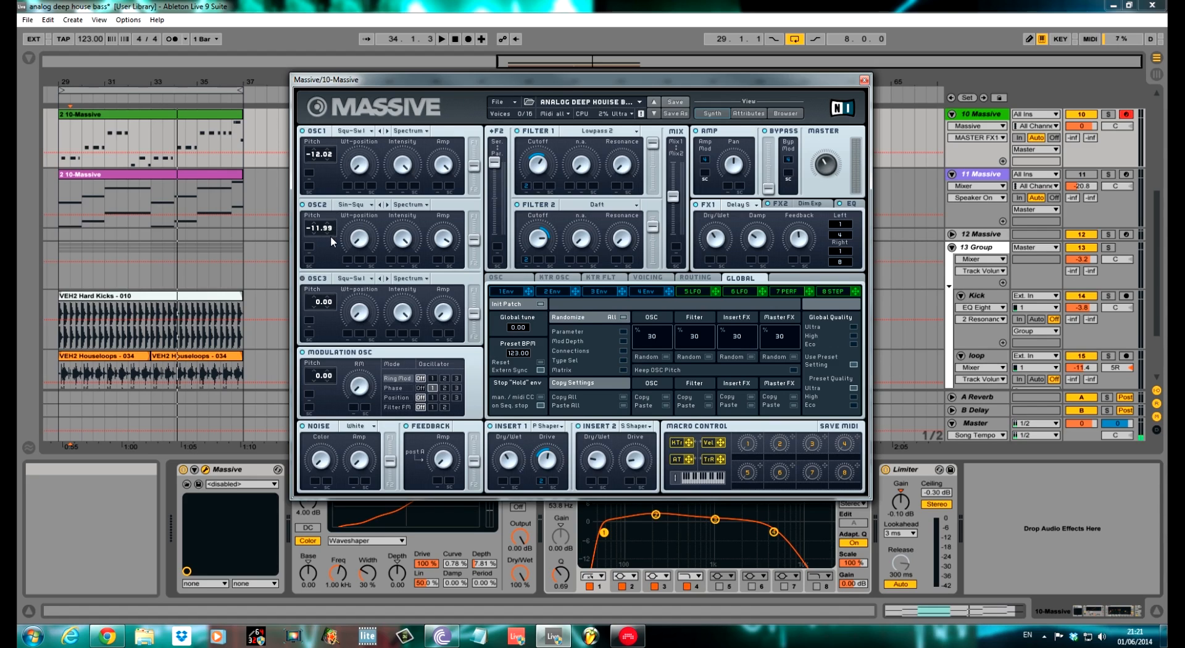
{"action": "left_click_drag", "start_coordinate": [378, 80], "coordinate": [371, 86]}
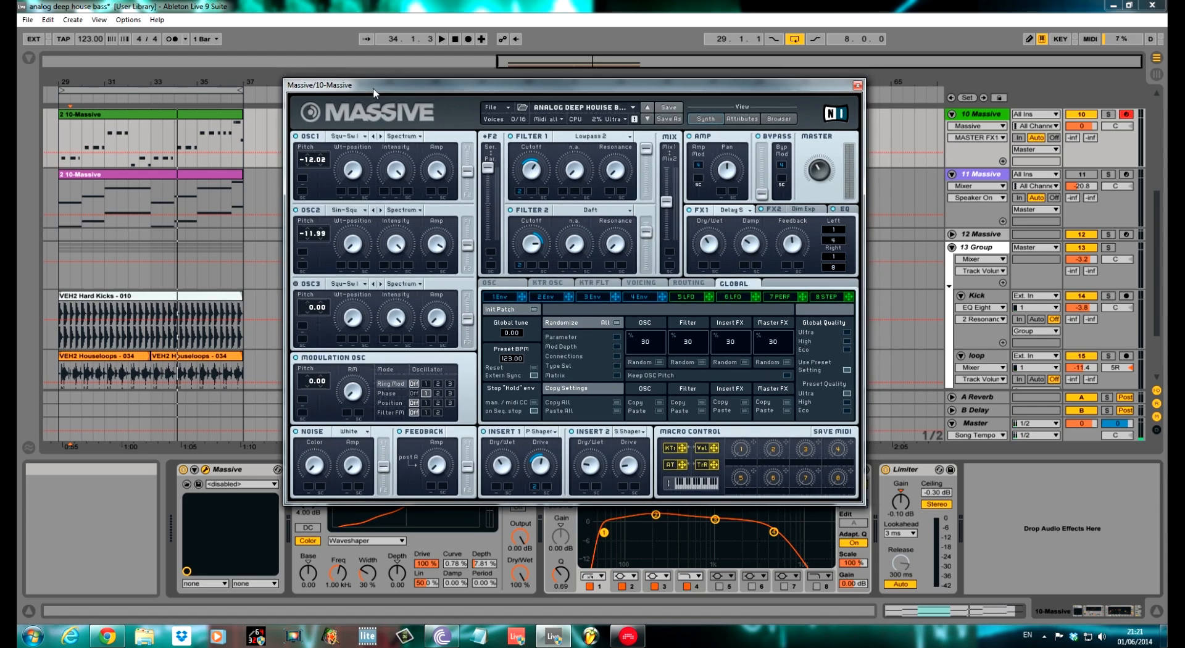
{"action": "left_click", "coordinate": [60, 132]}
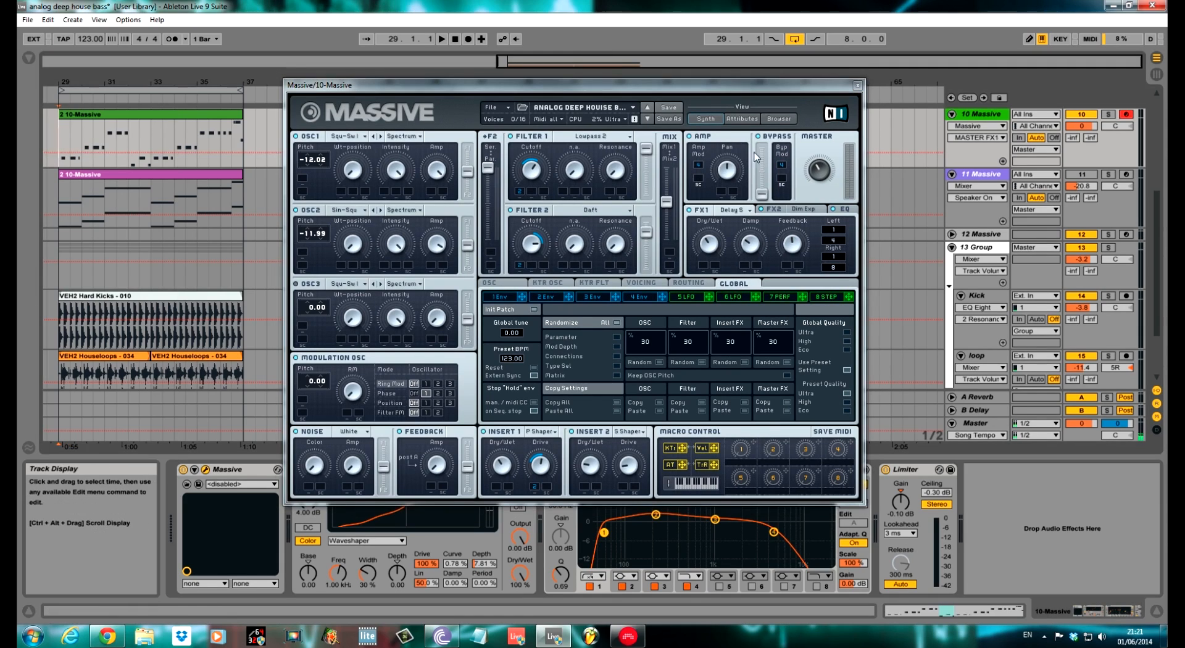
{"action": "left_click", "coordinate": [1108, 114]}
{"action": "key", "text": "space"}
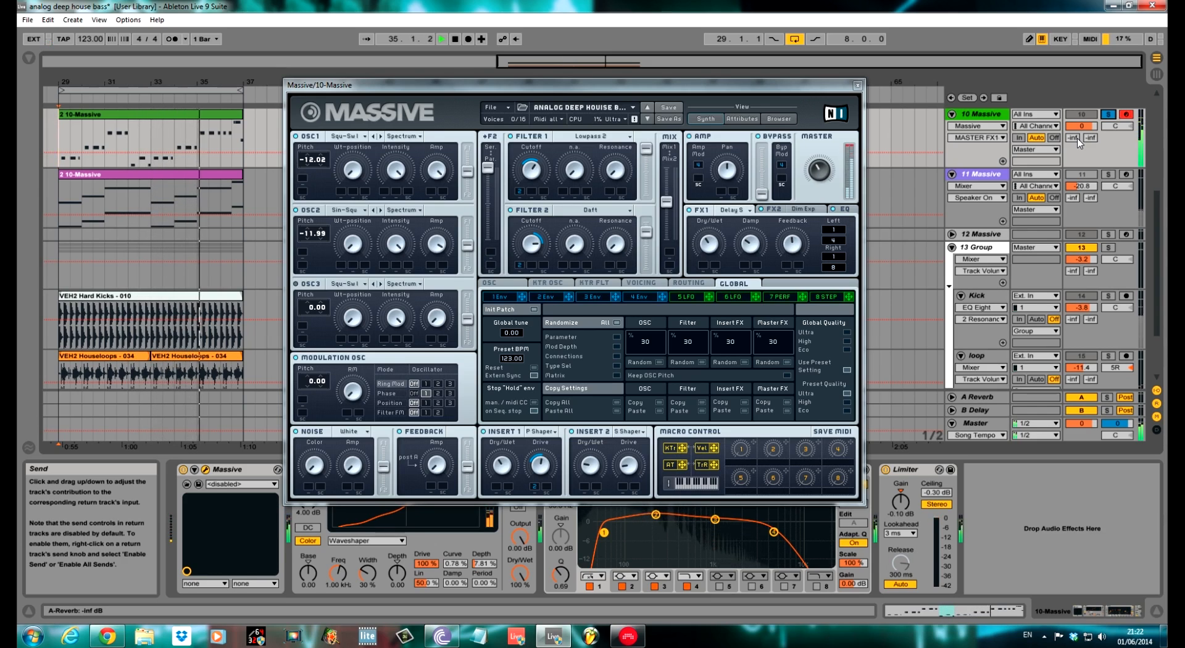
{"action": "left_click", "coordinate": [1108, 115]}
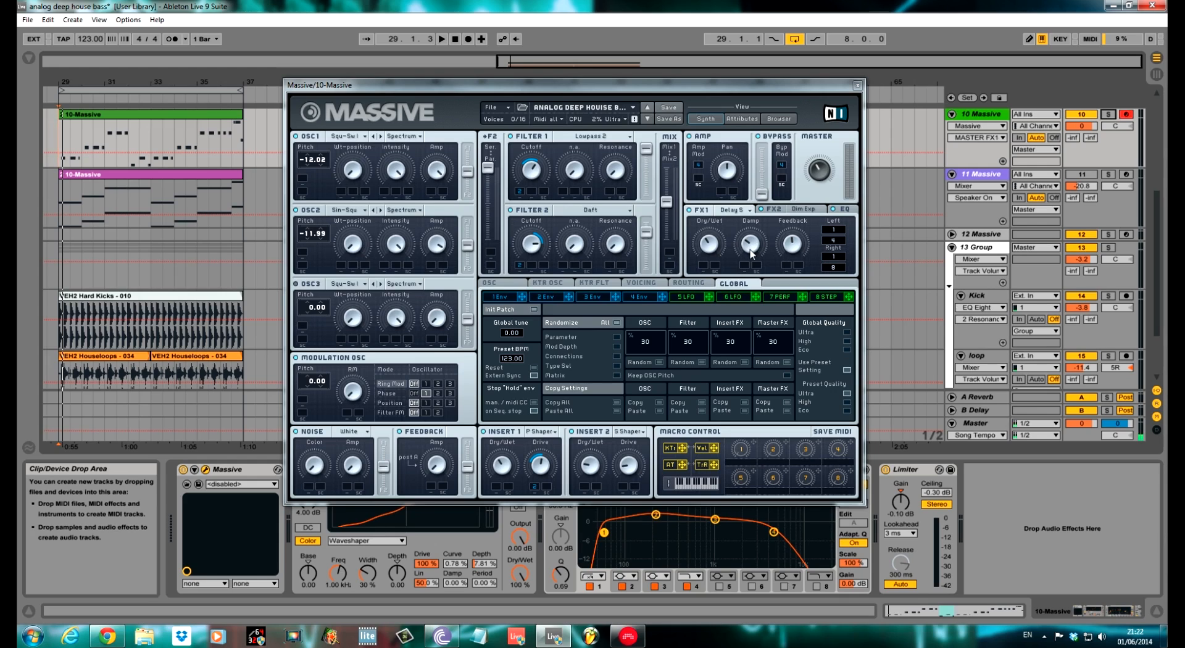
- Play the loop with all tracks, solo the 10-Massive track during playback, then stop and unsolo it
{"action": "key", "text": "space"}
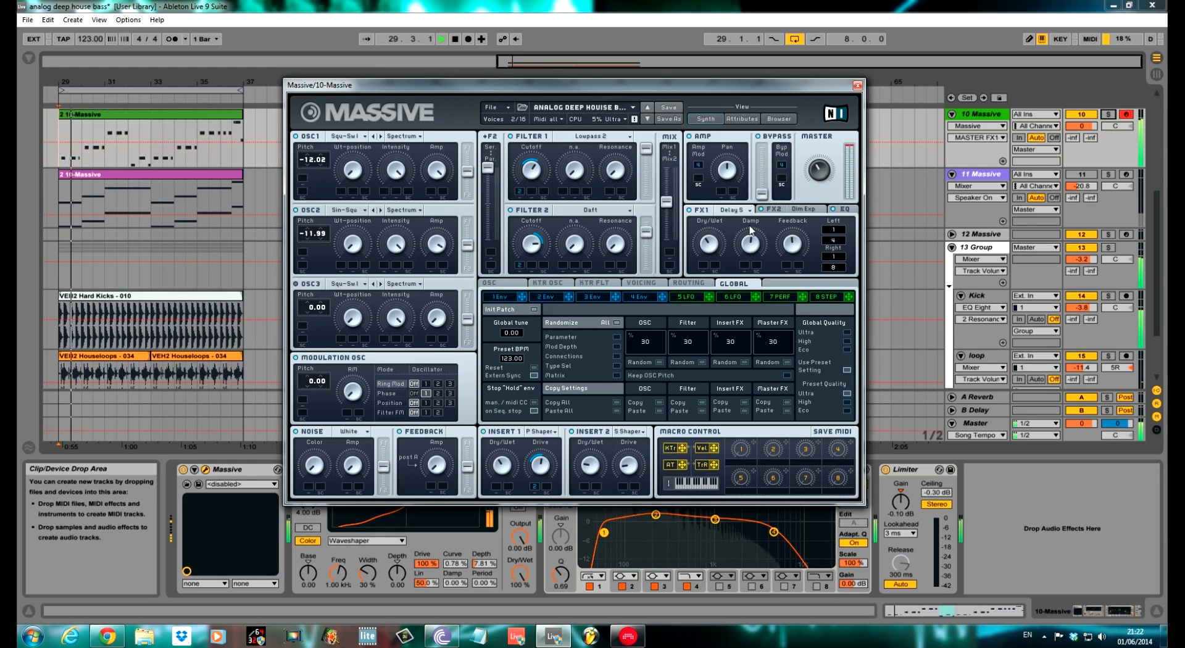
{"action": "left_click", "coordinate": [1108, 115]}
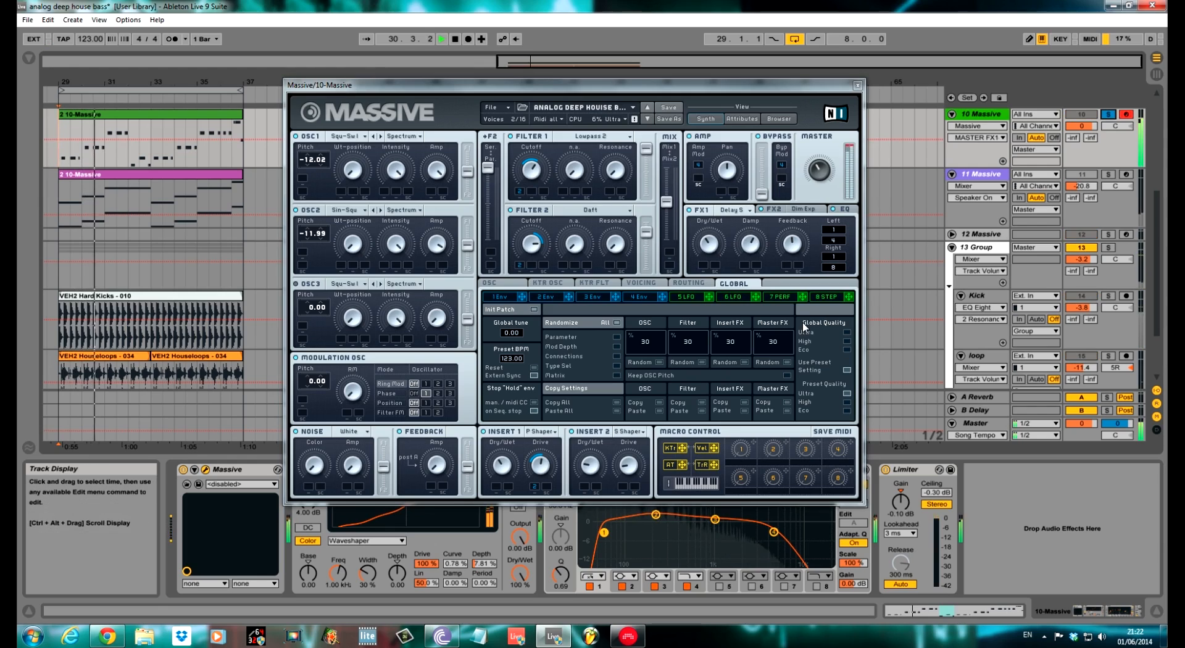
{"action": "left_click", "coordinate": [753, 240]}
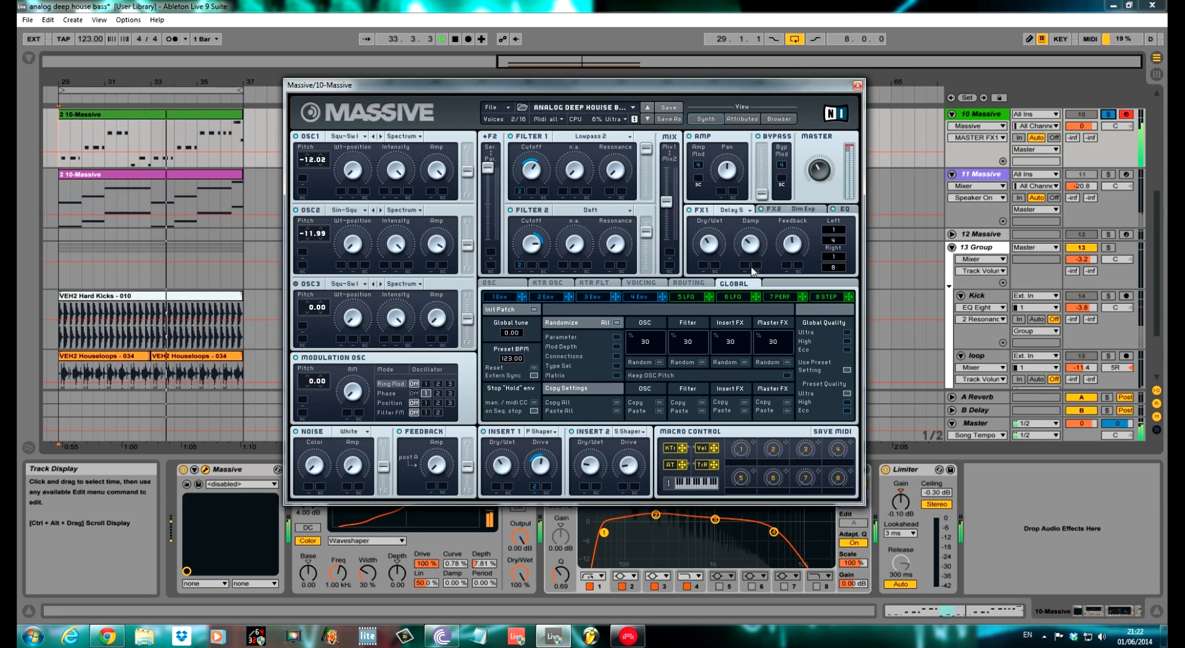
{"action": "key", "text": "space"}
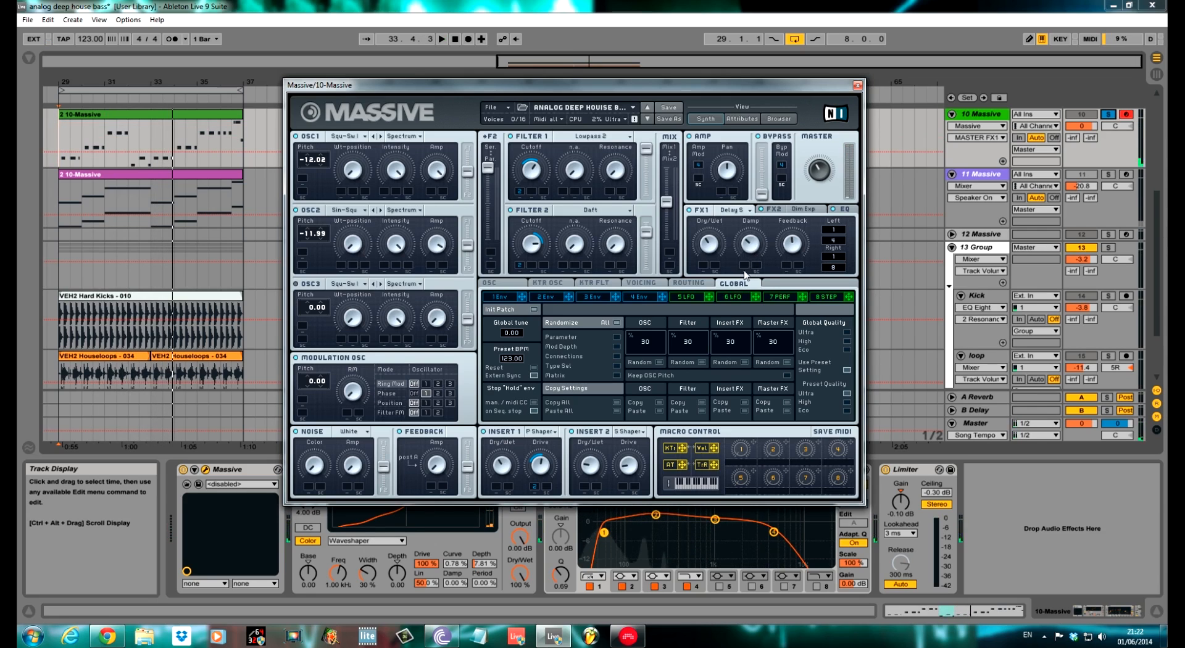
{"action": "left_click", "coordinate": [1109, 114]}
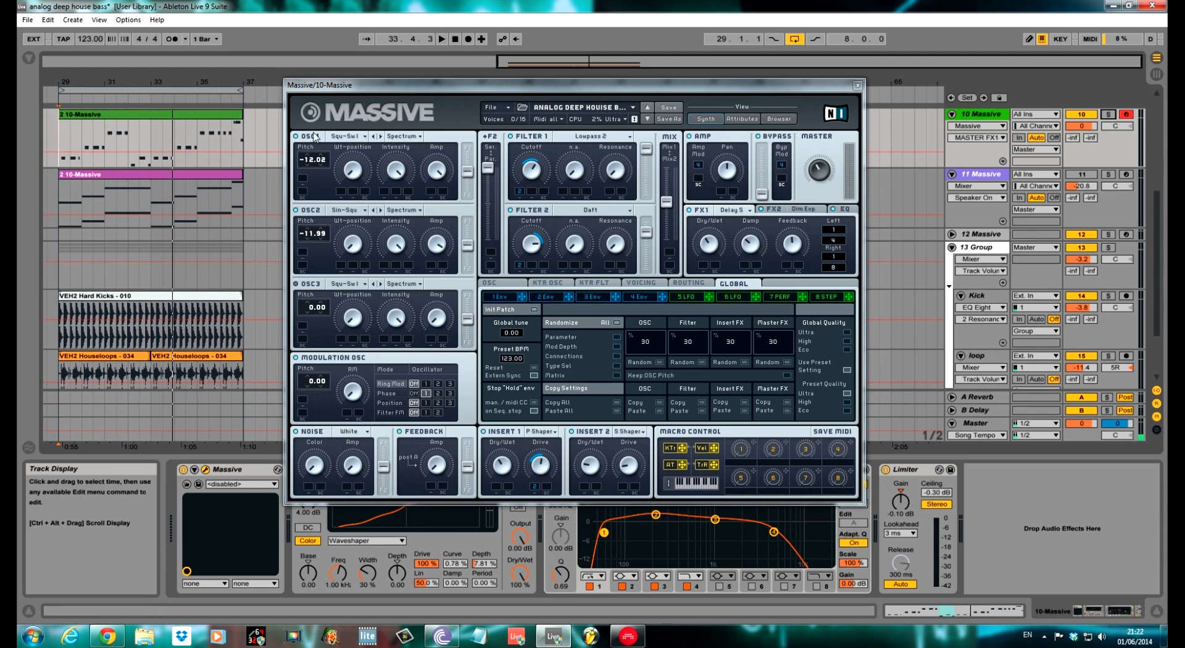
- Start a new, empty sound in Massive
{"action": "left_click_drag", "start_coordinate": [361, 81], "coordinate": [350, 80]}
{"action": "left_click", "coordinate": [498, 106]}
{"action": "left_click", "coordinate": [510, 115]}
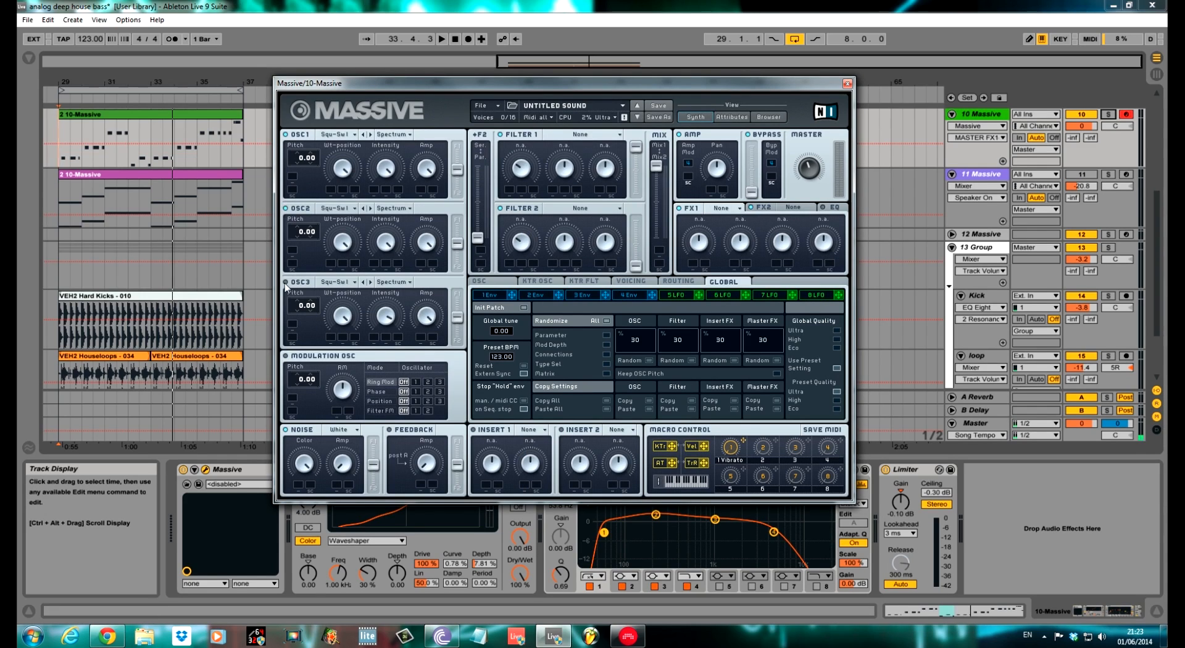
- Adjust OSC1's wavetable position and lower its pitch to -12.02
{"action": "left_click", "coordinate": [343, 165]}
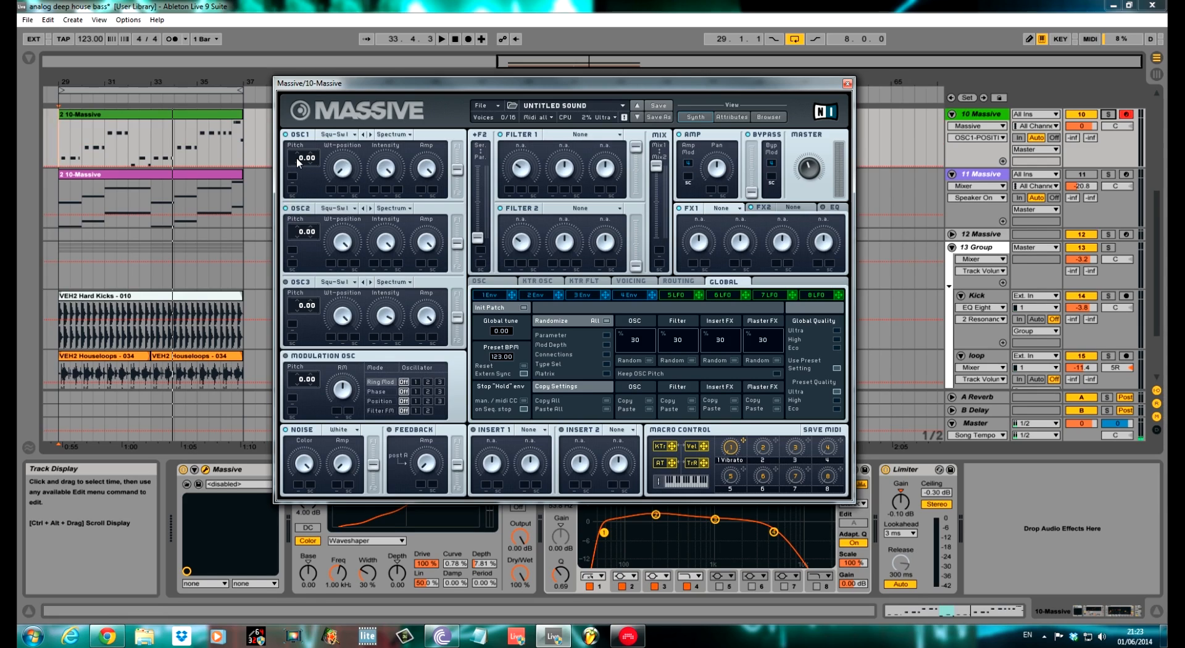
{"action": "left_click_drag", "start_coordinate": [296, 157], "coordinate": [296, 161]}
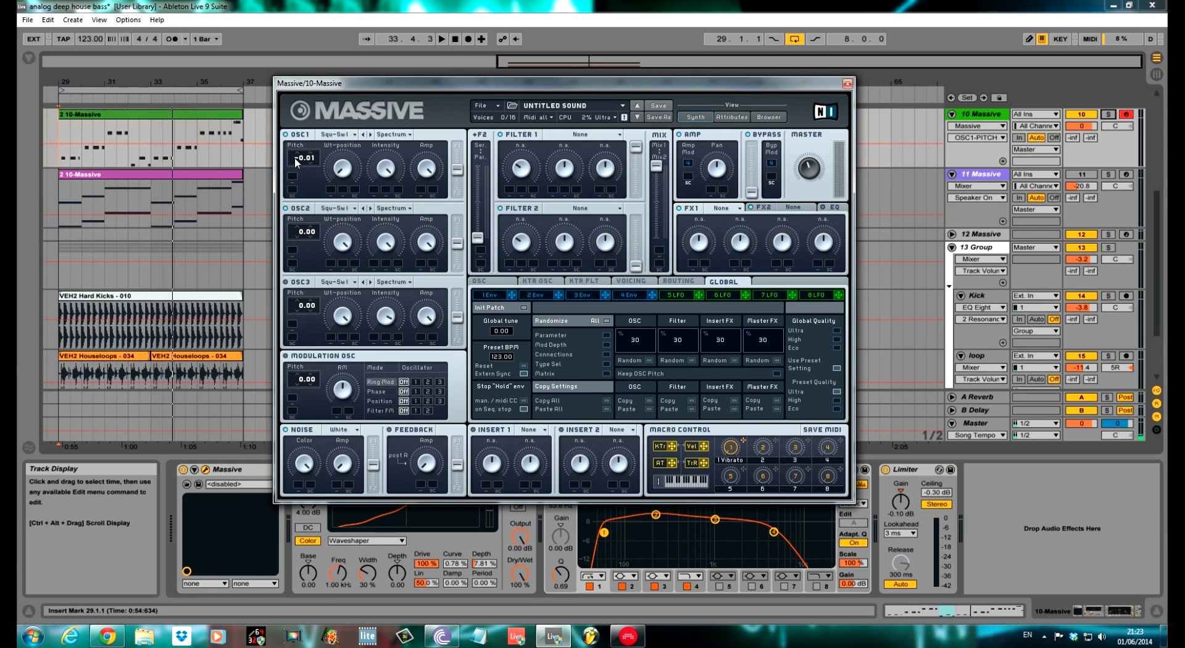
{"action": "left_click_drag", "start_coordinate": [294, 156], "coordinate": [295, 169]}
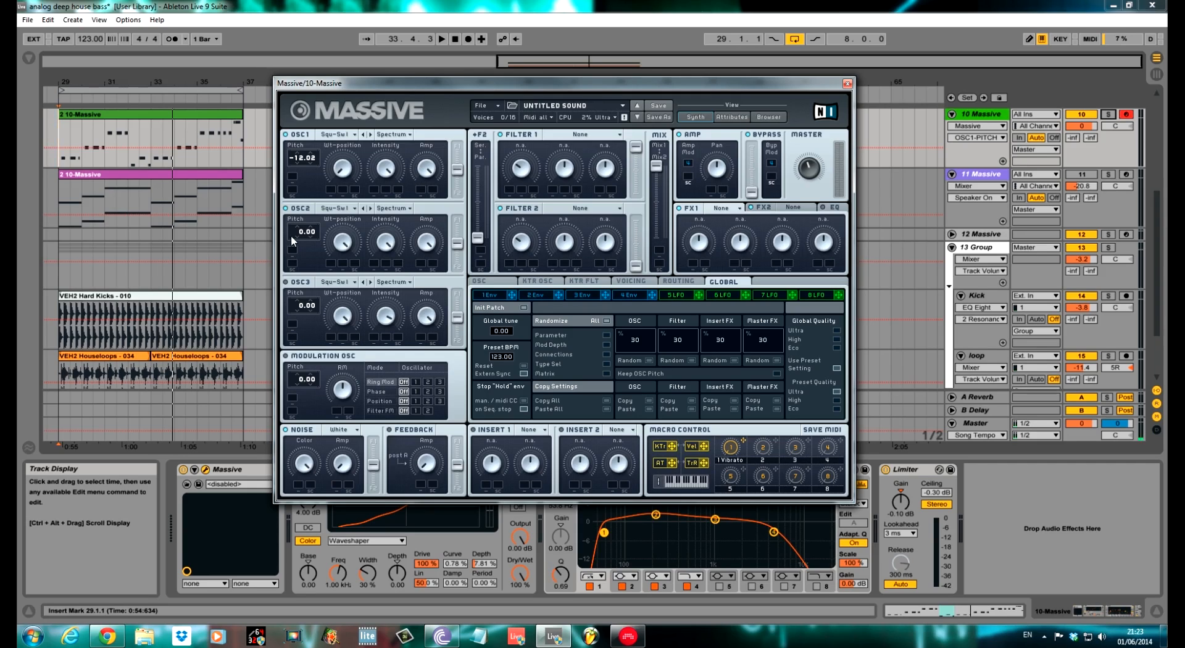
- Change OSC2's wavetable to Sin-Square, adjust its wavetable position and lower its pitch to -11.96
{"action": "left_click", "coordinate": [351, 211]}
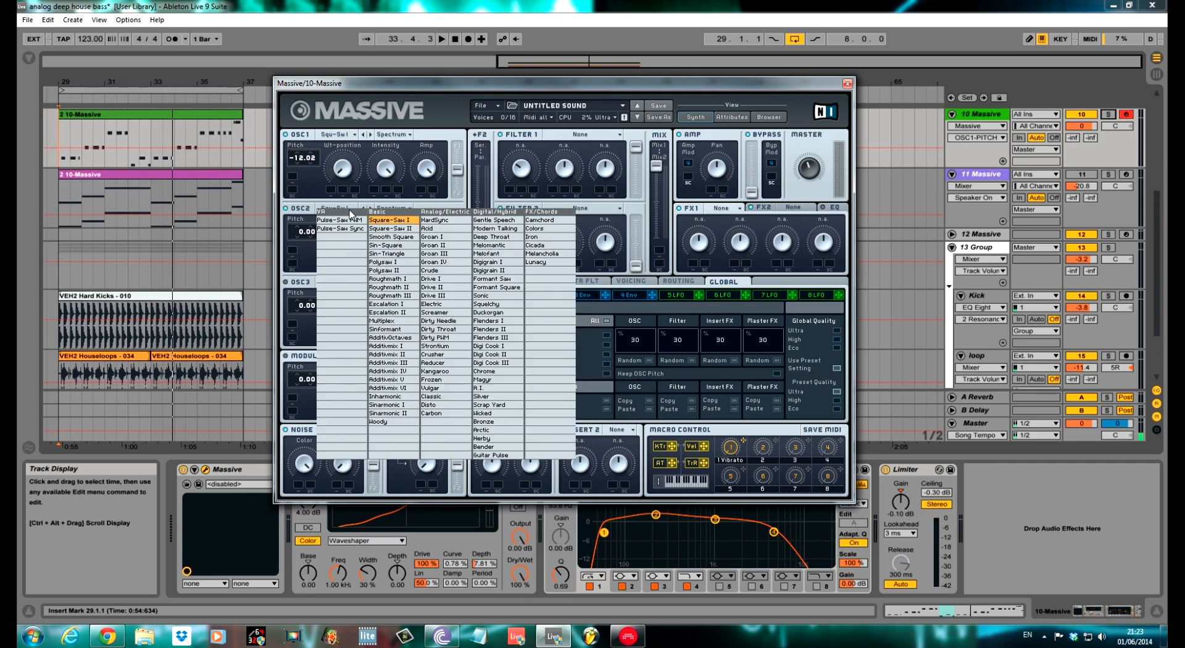
{"action": "left_click", "coordinate": [398, 246]}
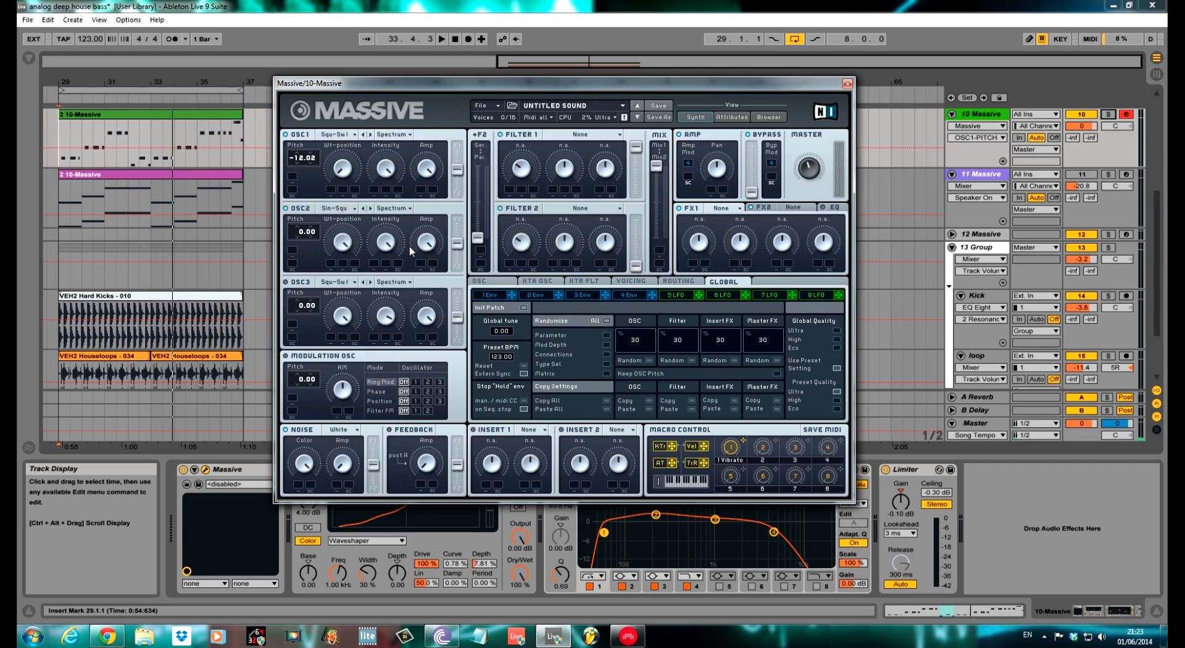
{"action": "left_click", "coordinate": [347, 245]}
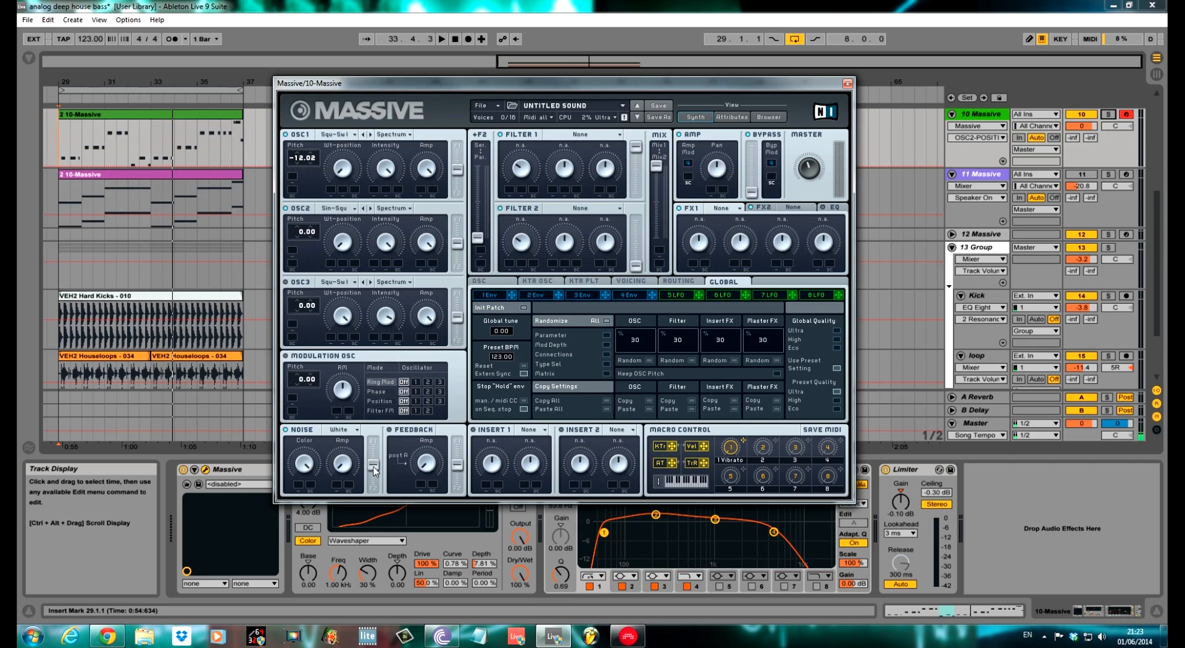
{"action": "left_click_drag", "start_coordinate": [297, 233], "coordinate": [293, 238]}
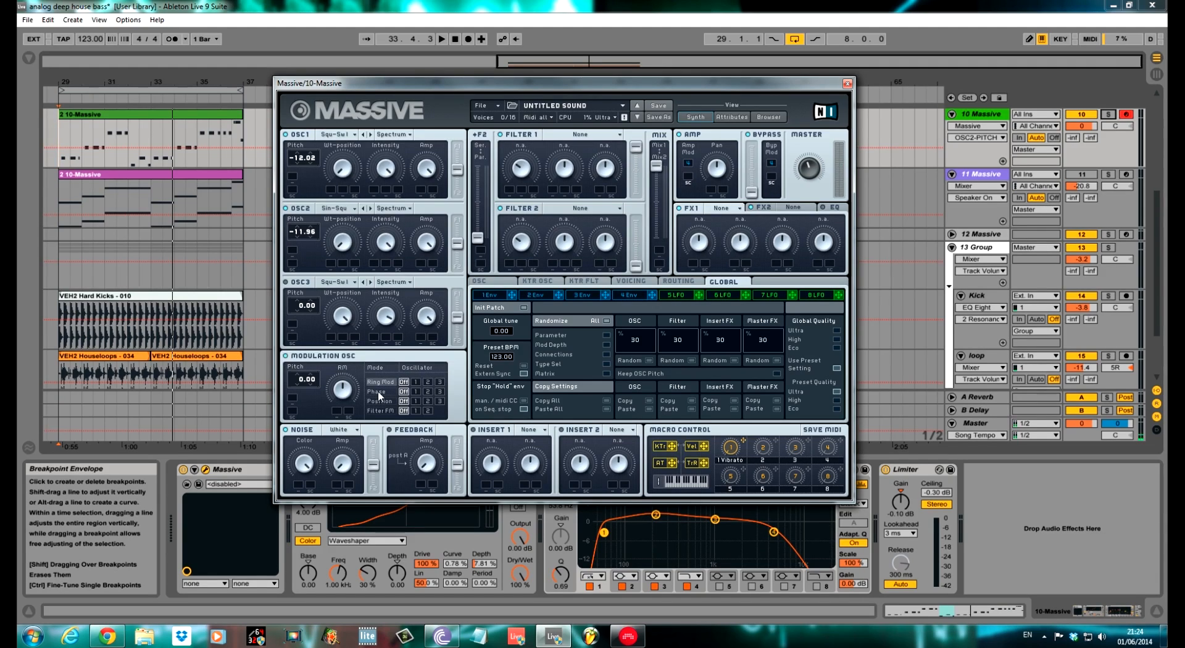
- Route the modulation oscillator's Phase modulation to oscillator 1 and set a low phase amount
{"action": "left_click", "coordinate": [415, 391]}
{"action": "left_click_drag", "start_coordinate": [342, 391], "coordinate": [341, 444]}
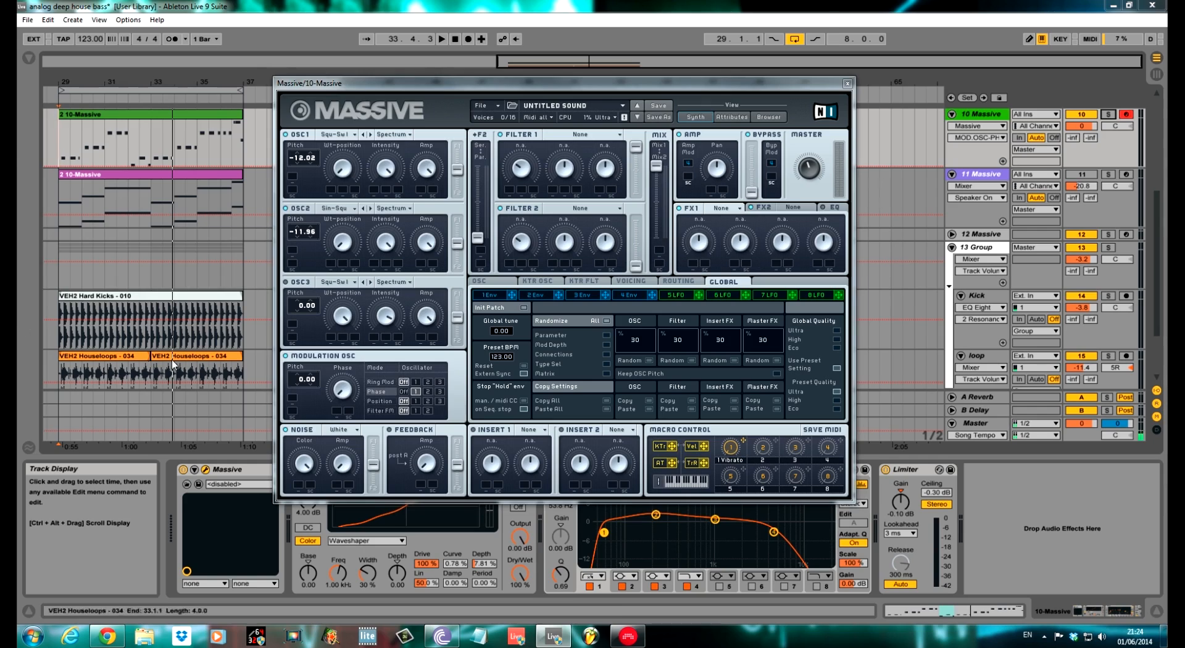
{"action": "left_click_drag", "start_coordinate": [341, 387], "coordinate": [342, 360]}
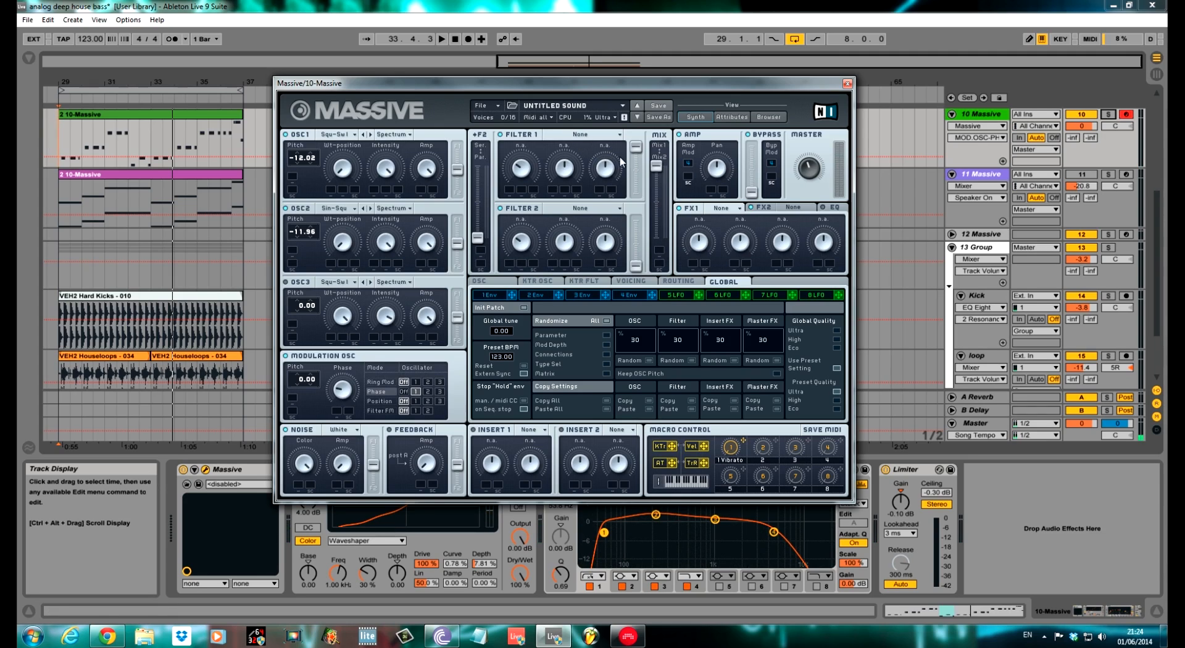
- Set Filter 1 to Lowpass 2, raise its cutoff and turn its resonance down fully
{"action": "left_click", "coordinate": [580, 134]}
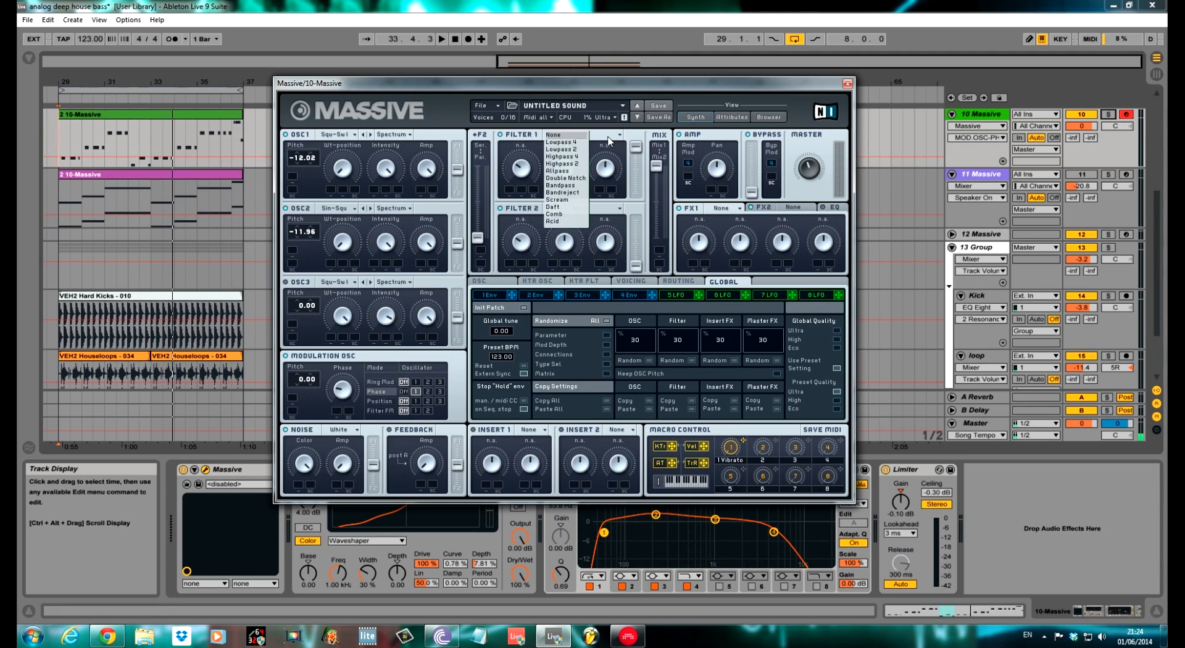
{"action": "left_click", "coordinate": [562, 148]}
{"action": "left_click_drag", "start_coordinate": [522, 171], "coordinate": [523, 138]}
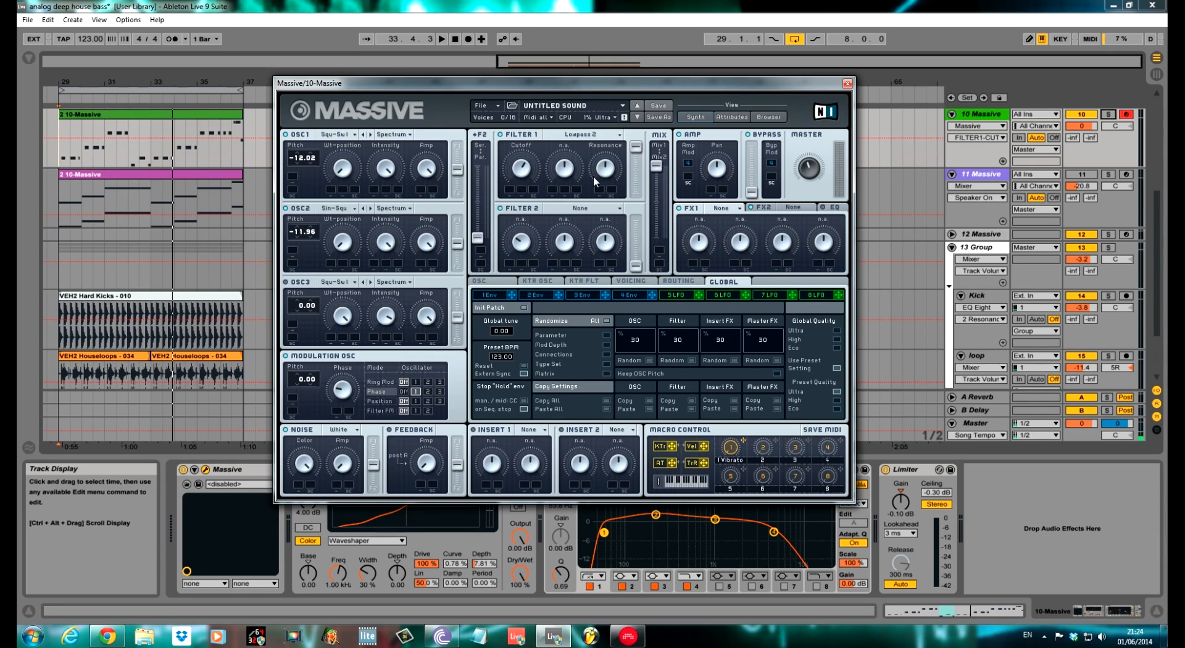
{"action": "left_click_drag", "start_coordinate": [606, 171], "coordinate": [618, 337]}
- Set Filter 2 to Daft with a high cutoff and lowered resonance
{"action": "left_click", "coordinate": [620, 207]}
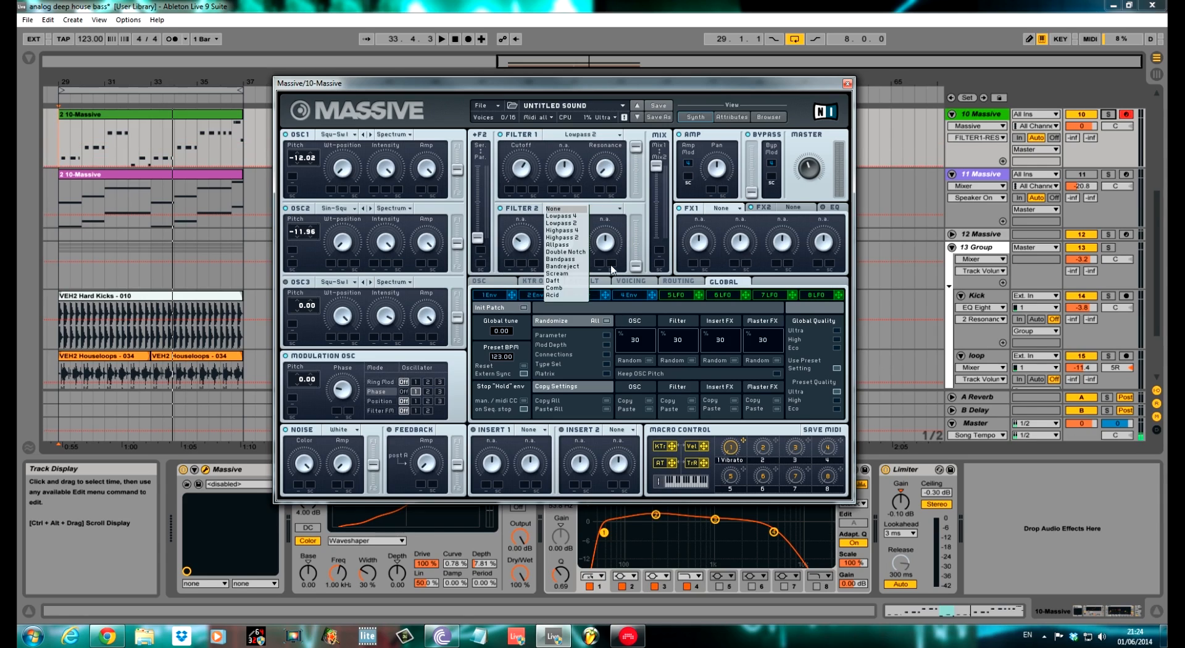
{"action": "left_click", "coordinate": [554, 281]}
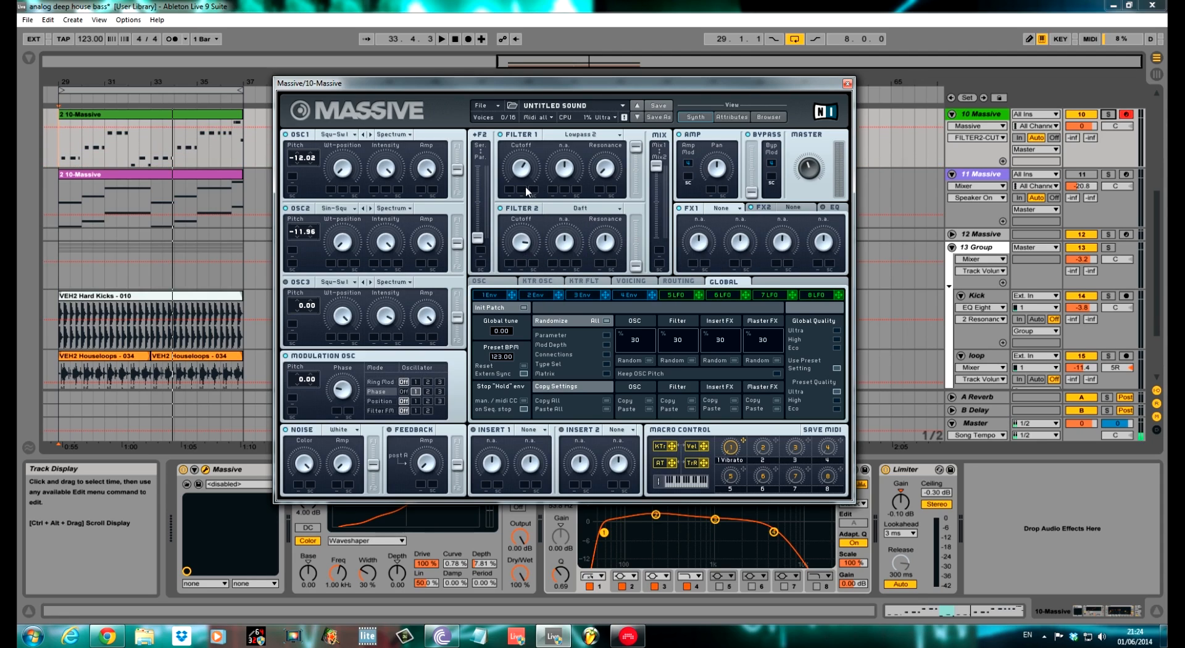
{"action": "left_click", "coordinate": [606, 241]}
- Raise Filter 2's output level, centre the filter mix fader and move the serial/parallel fader fully up
{"action": "left_click_drag", "start_coordinate": [642, 269], "coordinate": [637, 228]}
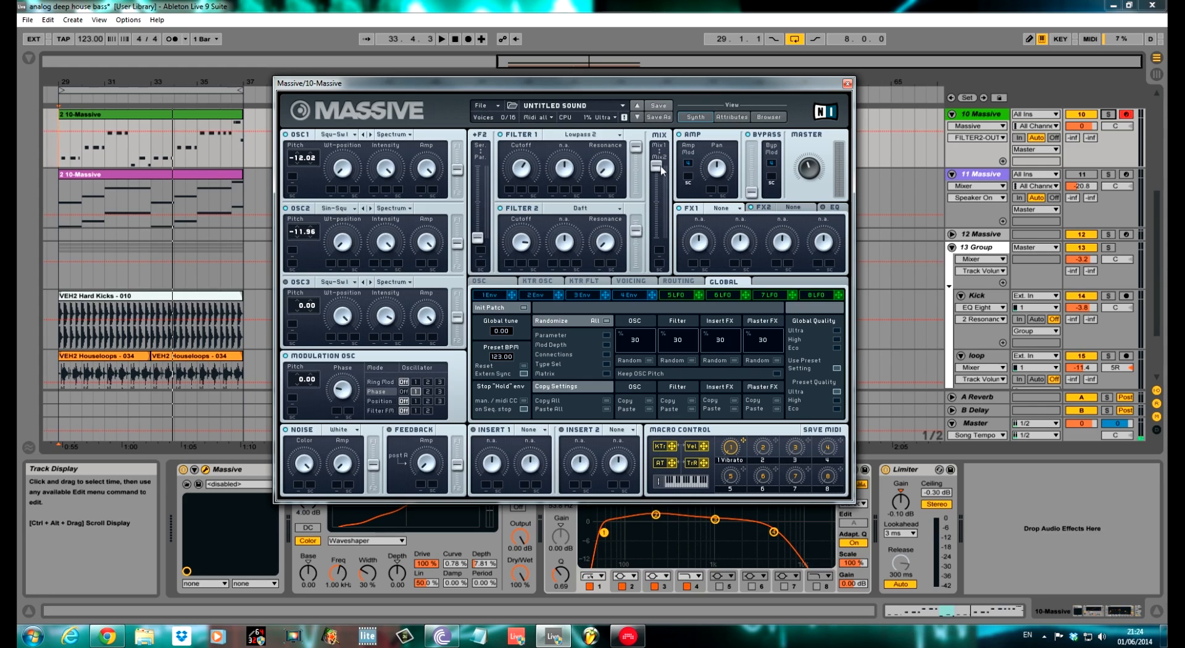
{"action": "left_click_drag", "start_coordinate": [661, 168], "coordinate": [658, 202]}
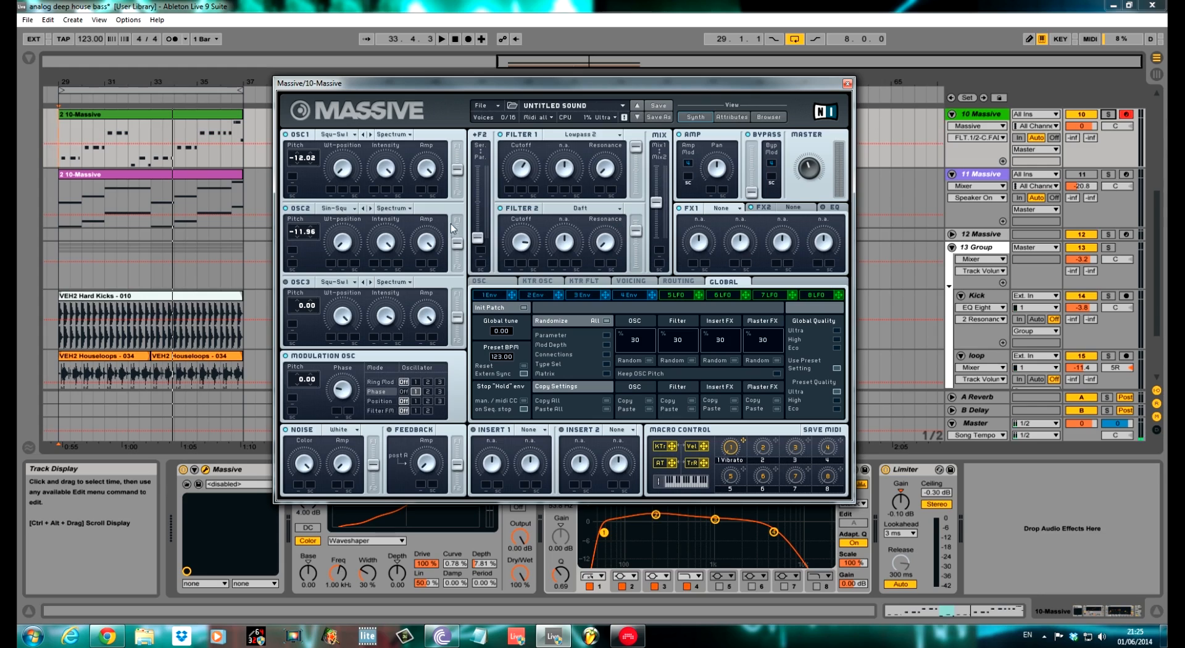
{"action": "left_click_drag", "start_coordinate": [479, 240], "coordinate": [476, 95]}
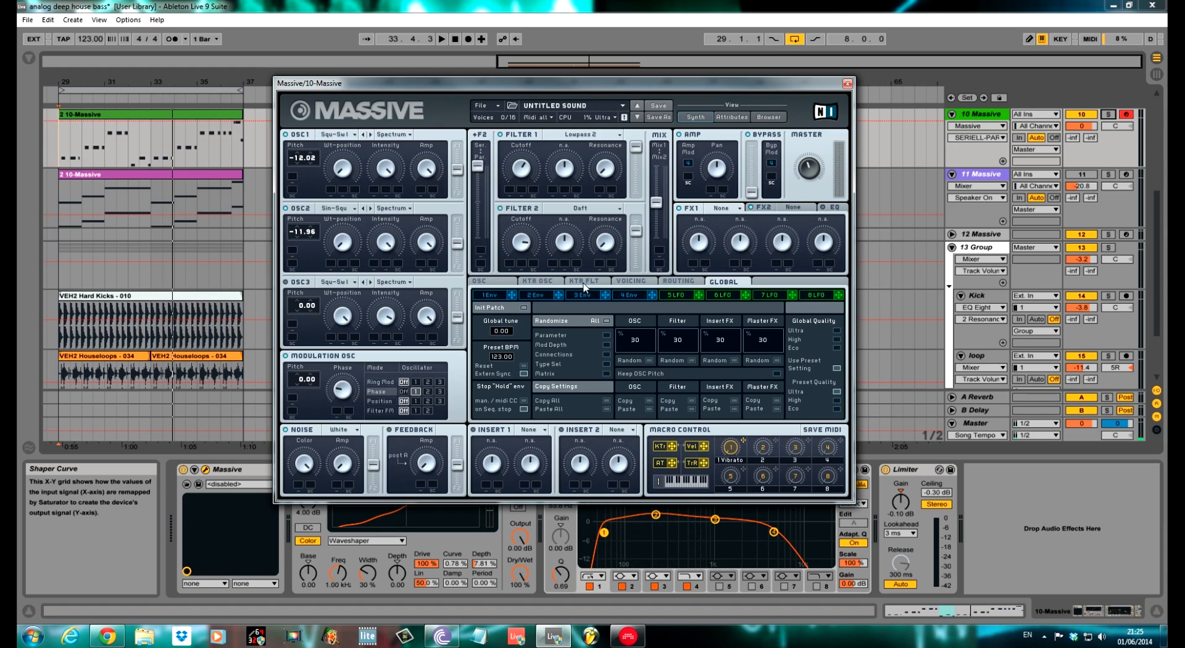
- Turn on Restart via Gate for the oscillator phases
{"action": "key", "text": "space"}
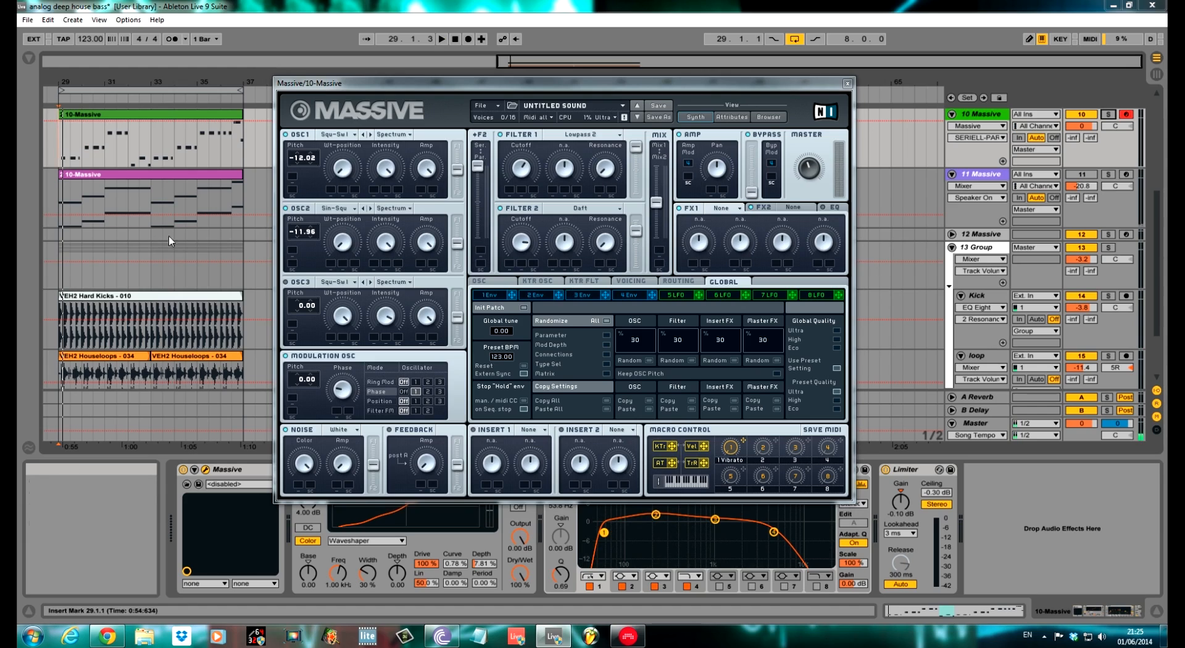
{"action": "left_click", "coordinate": [494, 281]}
{"action": "left_click", "coordinate": [683, 333]}
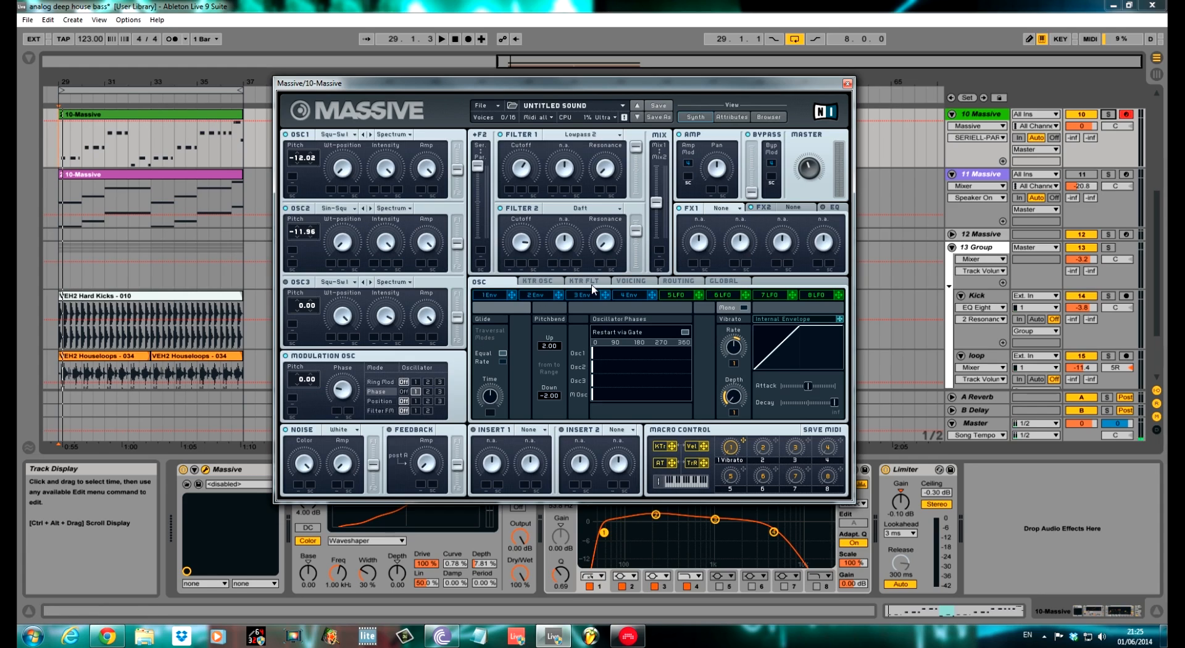
- Shape envelope 2 with a longer attack and adjusted decay time and level
{"action": "left_click", "coordinate": [521, 299]}
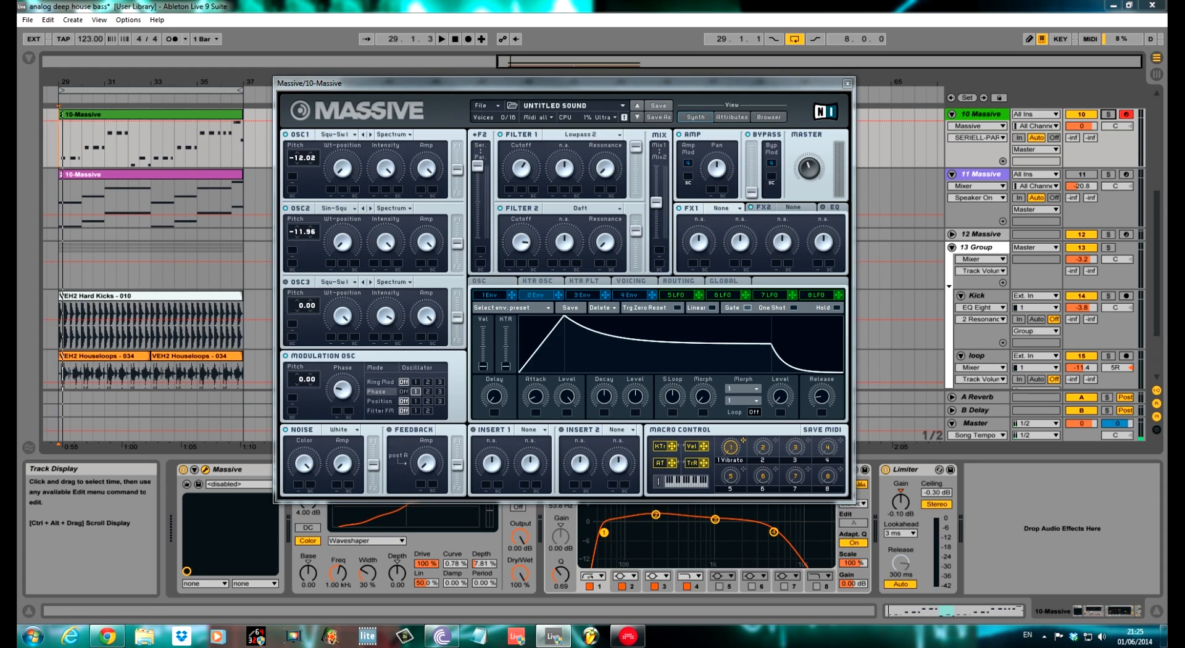
{"action": "left_click_drag", "start_coordinate": [537, 406], "coordinate": [535, 372]}
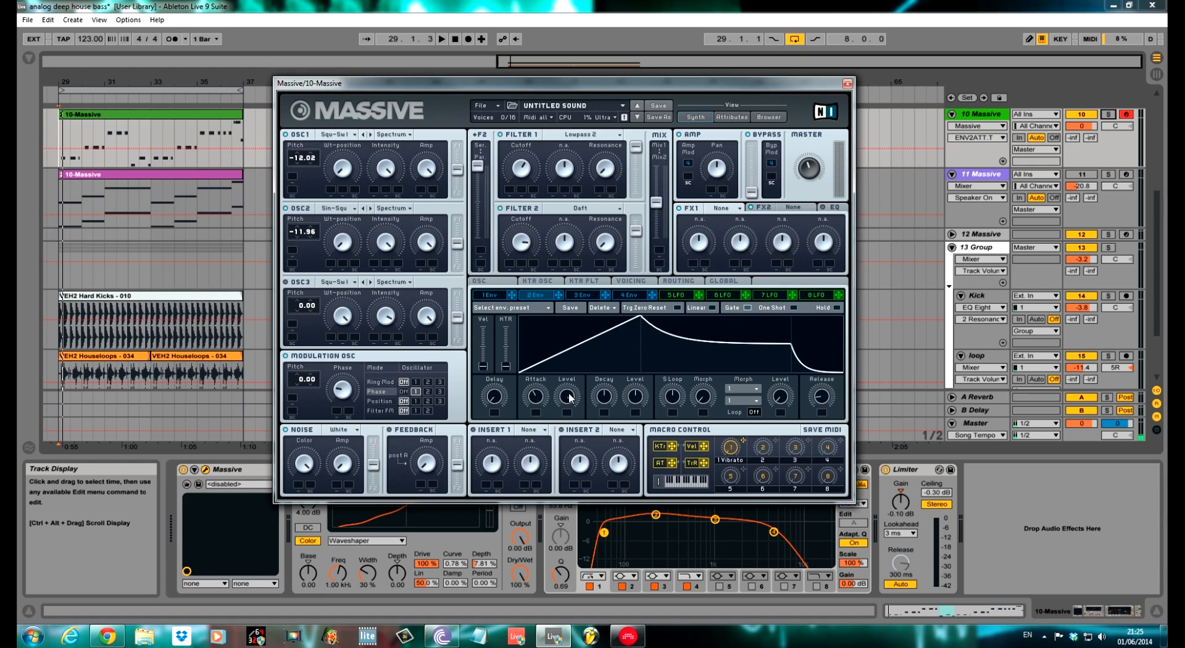
{"action": "left_click_drag", "start_coordinate": [604, 400], "coordinate": [633, 407]}
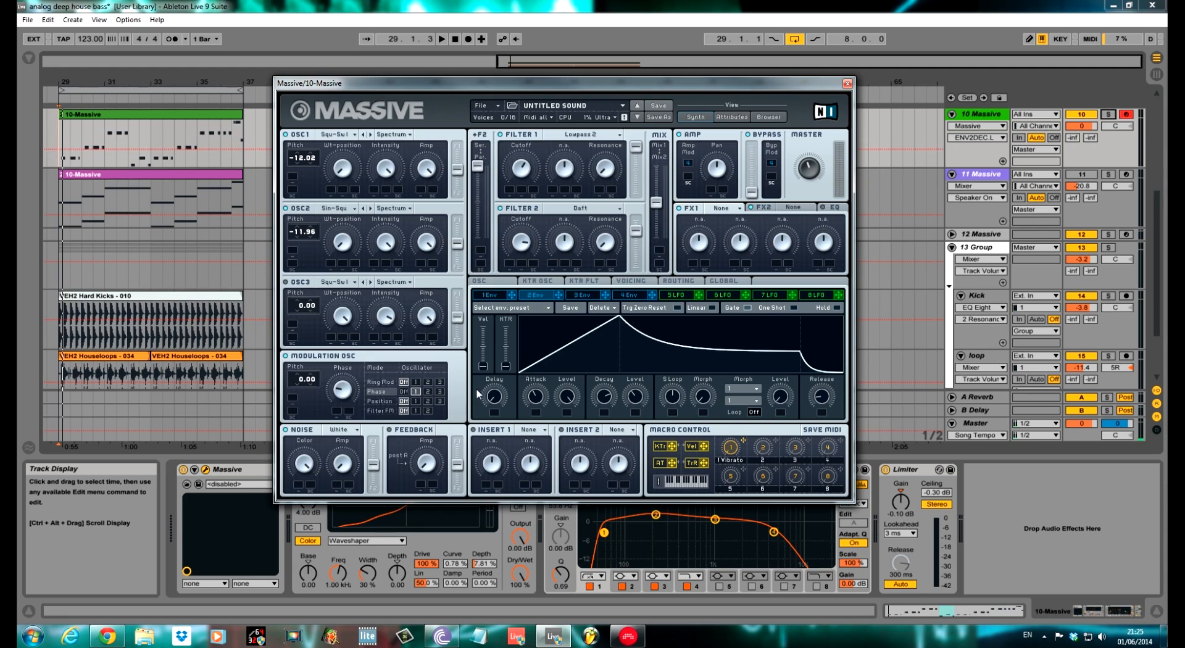
- Assign envelope 2 to the modulation oscillator's phase and the cutoffs of Filter 1 and Filter 2, with positive modulation amounts
{"action": "left_click_drag", "start_coordinate": [560, 297], "coordinate": [337, 414]}
{"action": "mouse_move", "coordinate": [558, 299]}
{"action": "left_mouse_down"}
{"action": "mouse_move", "coordinate": [510, 189]}
{"action": "mouse_move", "coordinate": [514, 216]}
{"action": "left_mouse_up"}
{"action": "mouse_move", "coordinate": [558, 295]}
{"action": "left_mouse_down"}
{"action": "mouse_move", "coordinate": [514, 264]}
{"action": "mouse_move", "coordinate": [517, 282]}
{"action": "left_mouse_up"}
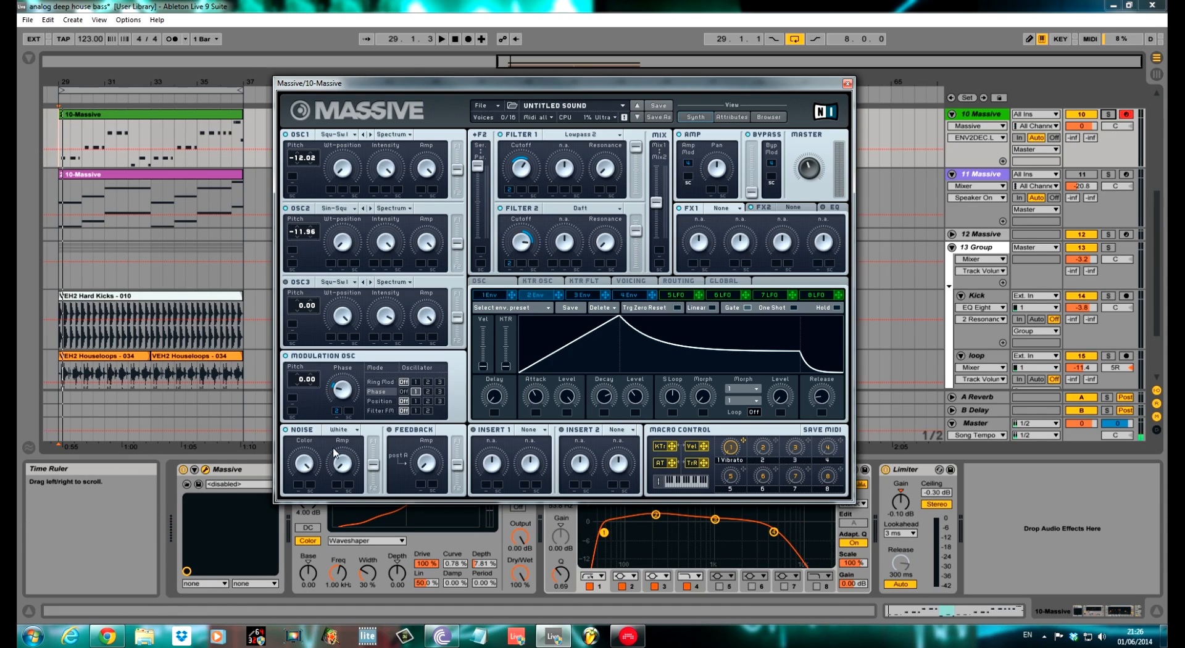
- Enable Feedback and adjust its amp, and load P Shaper into Insert 1 with adjusted dry/wet and drive
{"action": "left_click", "coordinate": [388, 431]}
{"action": "left_click", "coordinate": [425, 464]}
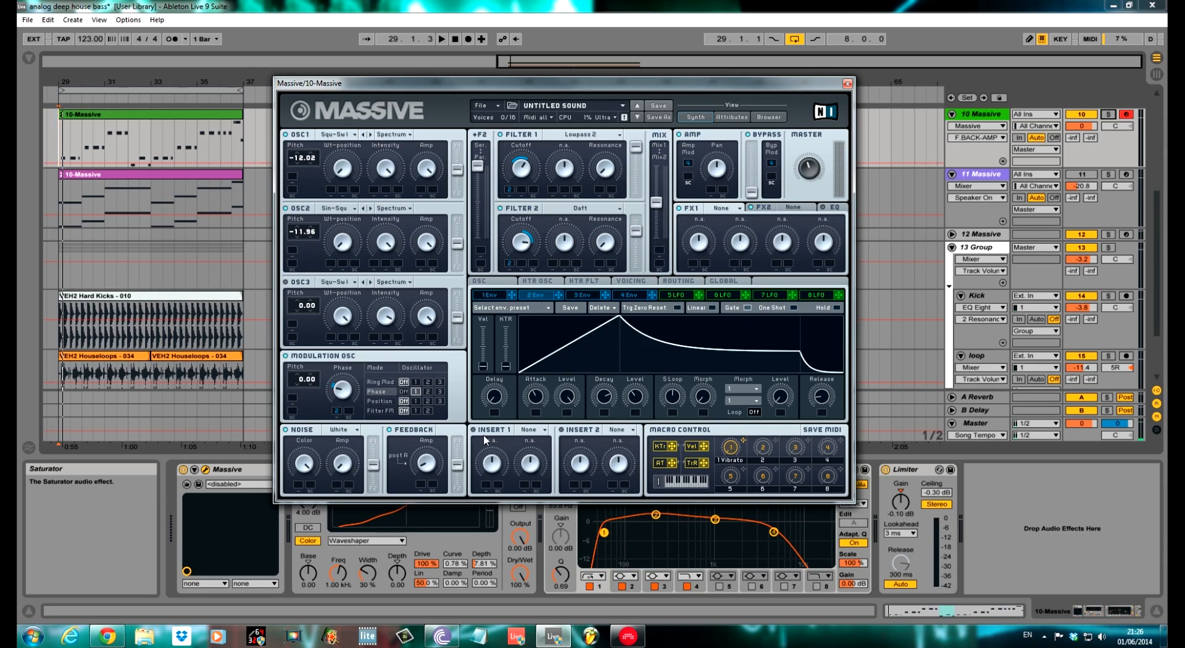
{"action": "left_click", "coordinate": [535, 430]}
{"action": "left_click", "coordinate": [537, 480]}
{"action": "left_click_drag", "start_coordinate": [493, 471], "coordinate": [536, 465]}
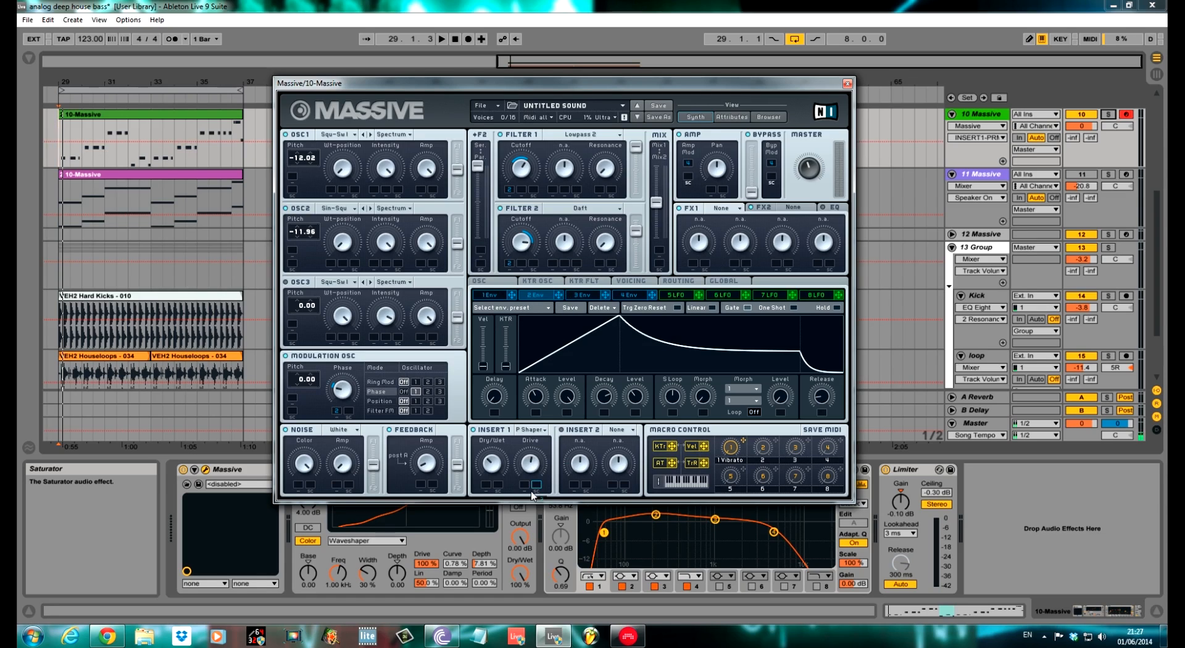
- Set envelope 2's modulation amount on Insert 1's drive, and load Sine Shaper into Insert 2 with reduced dry/wet and drive
{"action": "left_click_drag", "start_coordinate": [528, 490], "coordinate": [529, 491]}
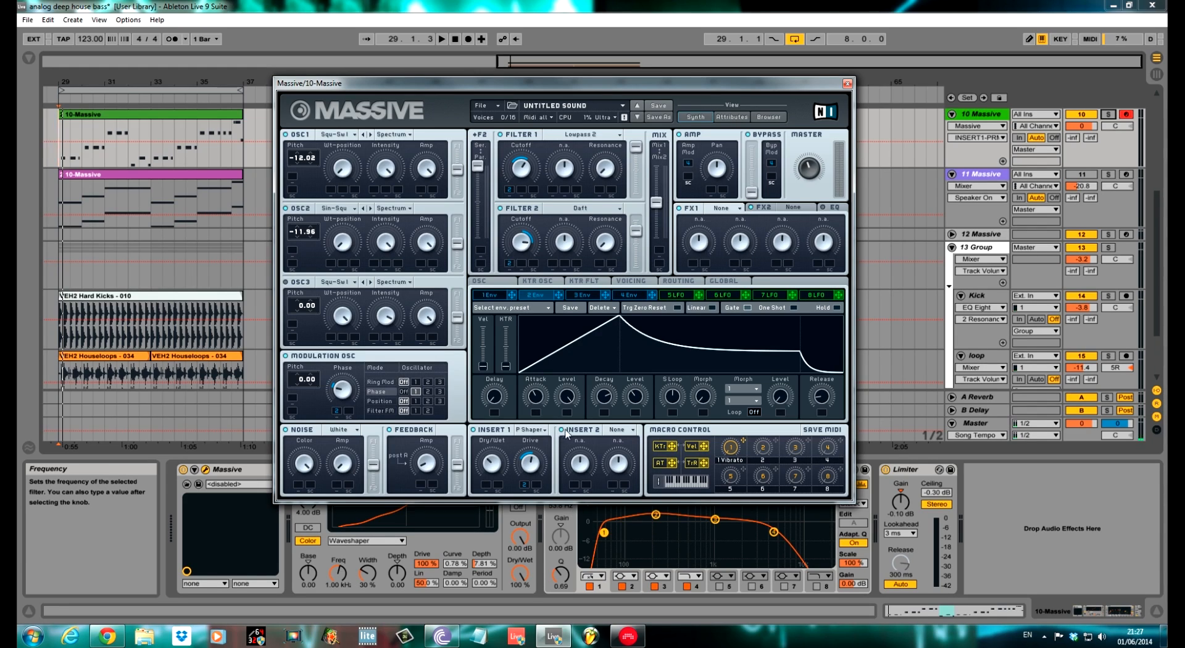
{"action": "left_click", "coordinate": [631, 431]}
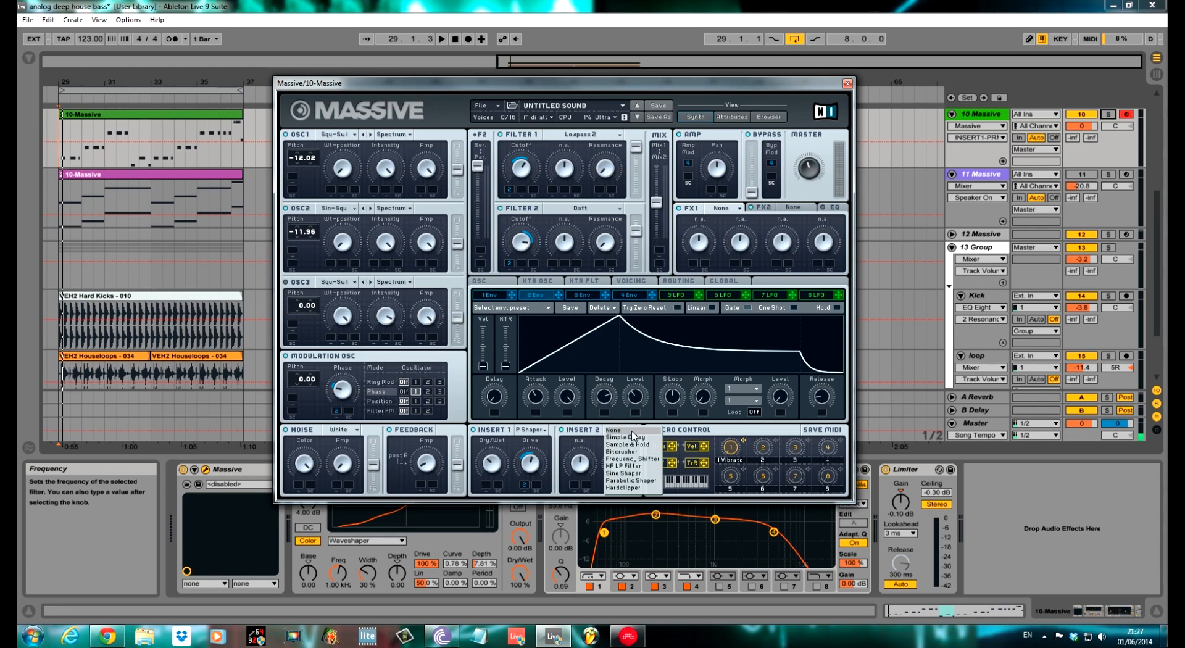
{"action": "left_click", "coordinate": [632, 474]}
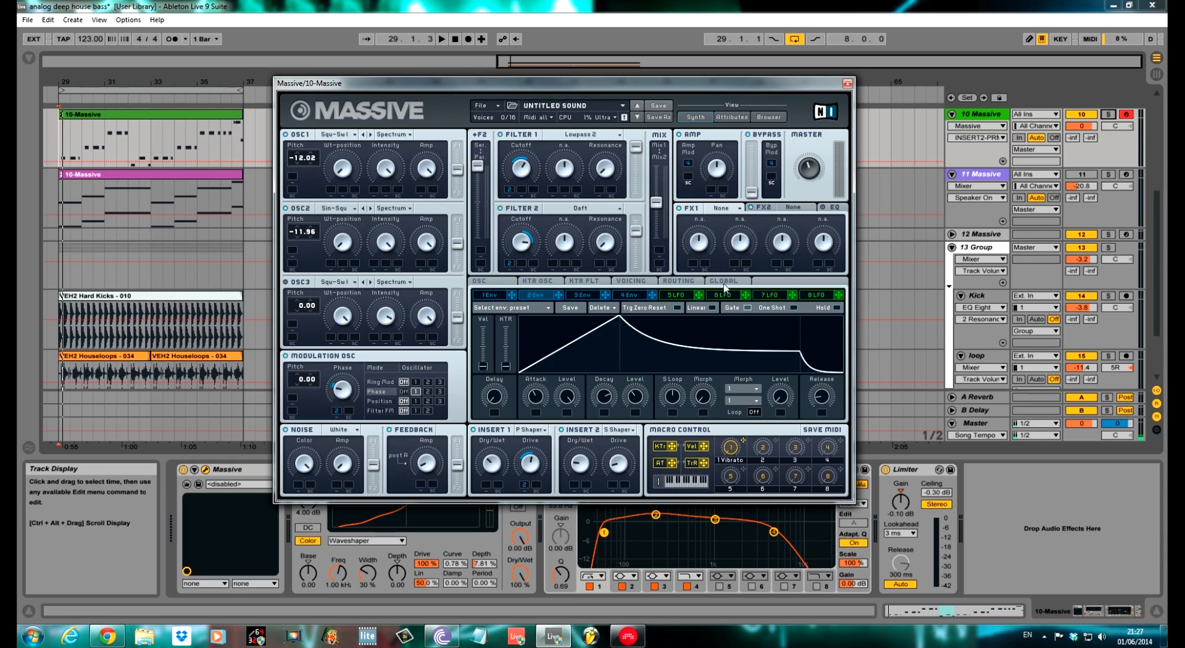
- Set the voicing to Monophon with 2 unisono voices, and lower the glide time
{"action": "left_click", "coordinate": [630, 282]}
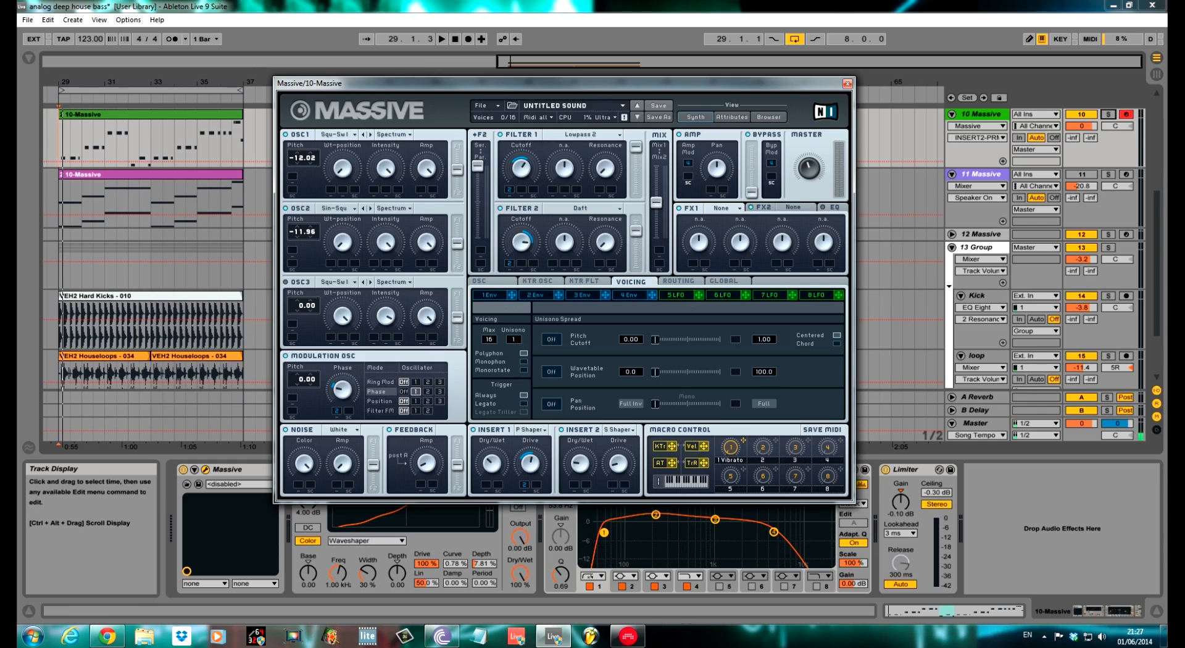
{"action": "left_click", "coordinate": [523, 361]}
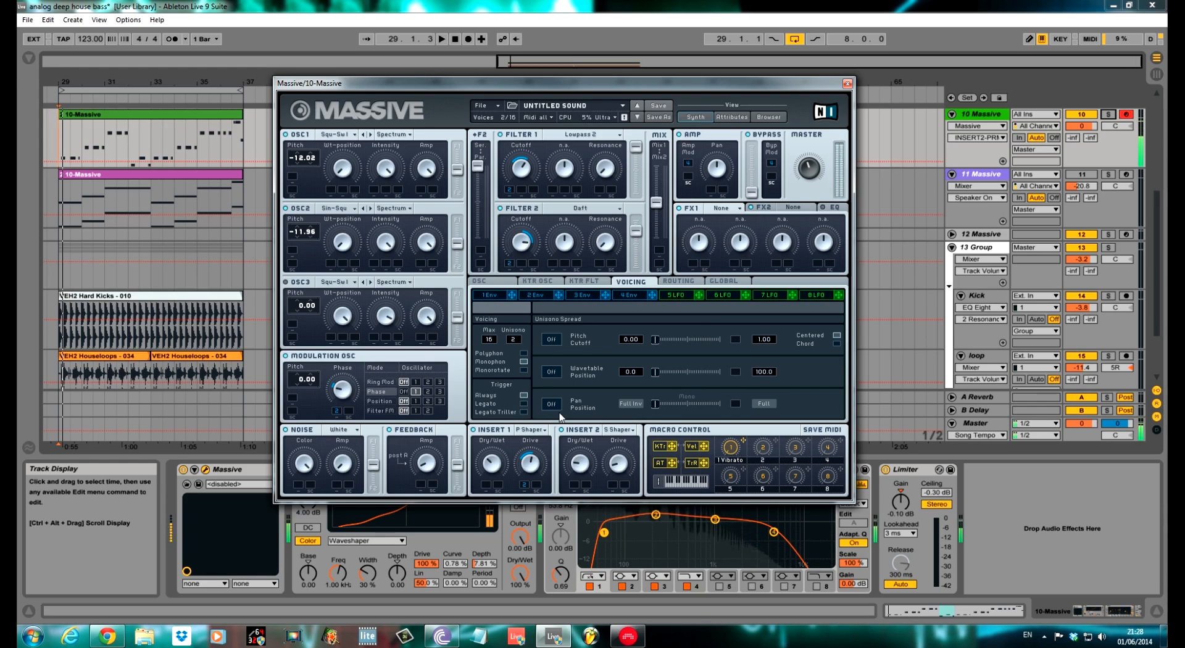
{"action": "left_click", "coordinate": [509, 283]}
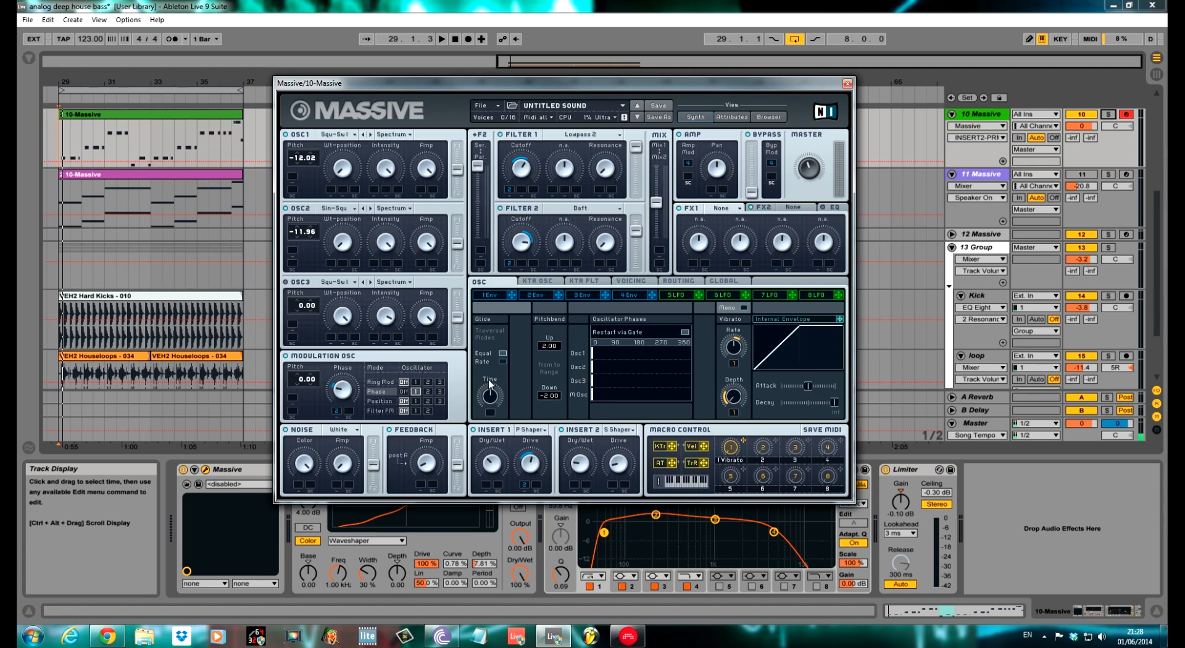
{"action": "left_click", "coordinate": [503, 361]}
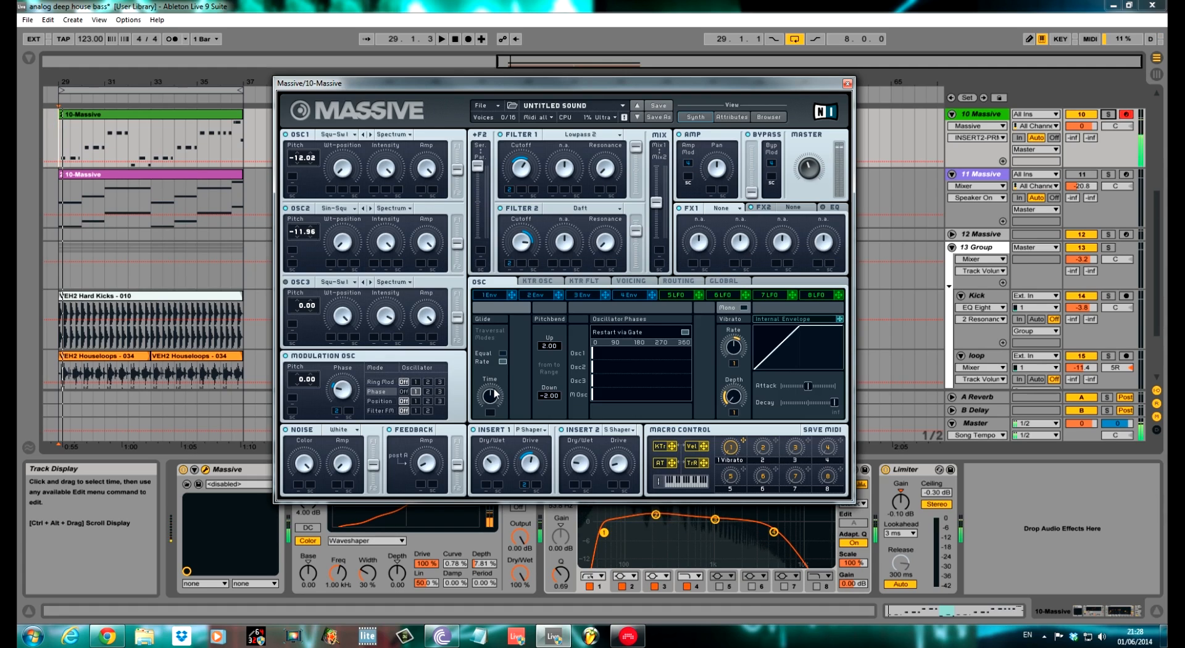
{"action": "left_click_drag", "start_coordinate": [493, 393], "coordinate": [470, 547]}
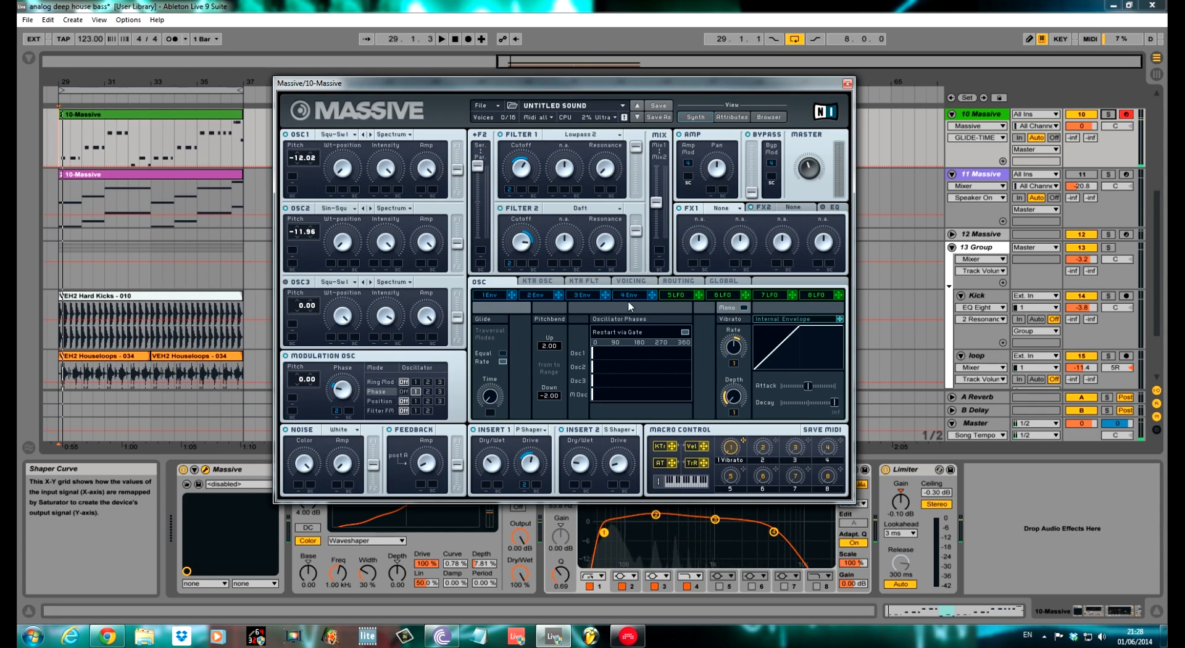
{"action": "left_click", "coordinate": [632, 281]}
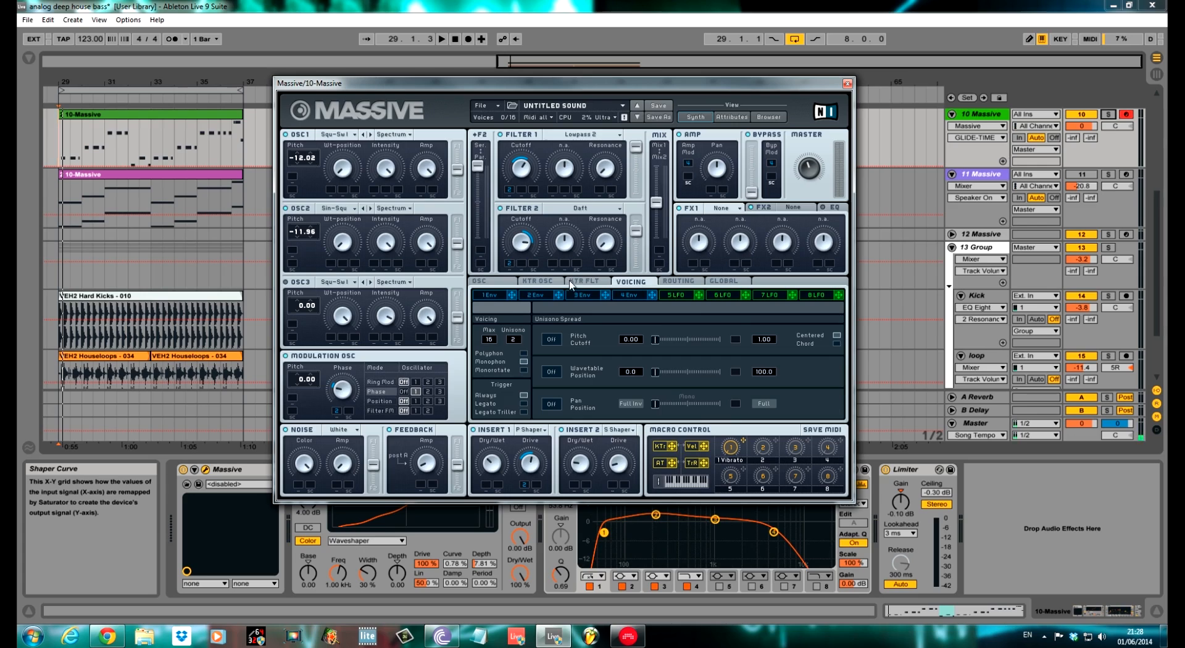
- Load Delay Synced into FX1 with reduced dry/wet, damp and feedback, and set the right delay time to 1/8
{"action": "left_click", "coordinate": [739, 214]}
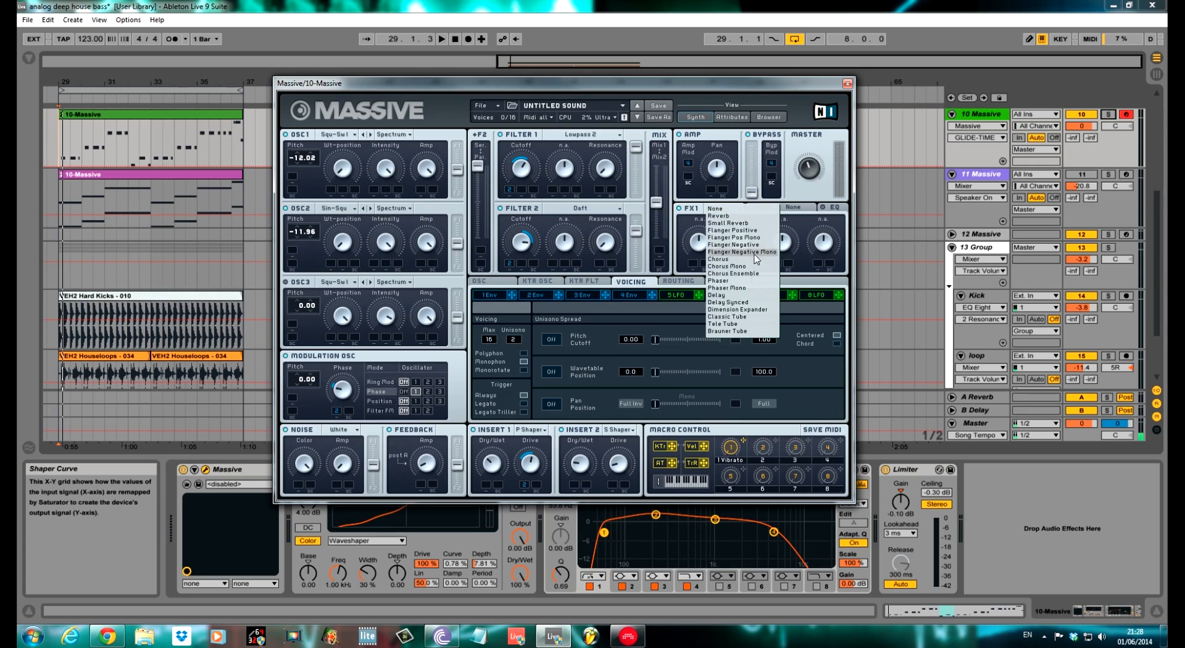
{"action": "left_click", "coordinate": [745, 301]}
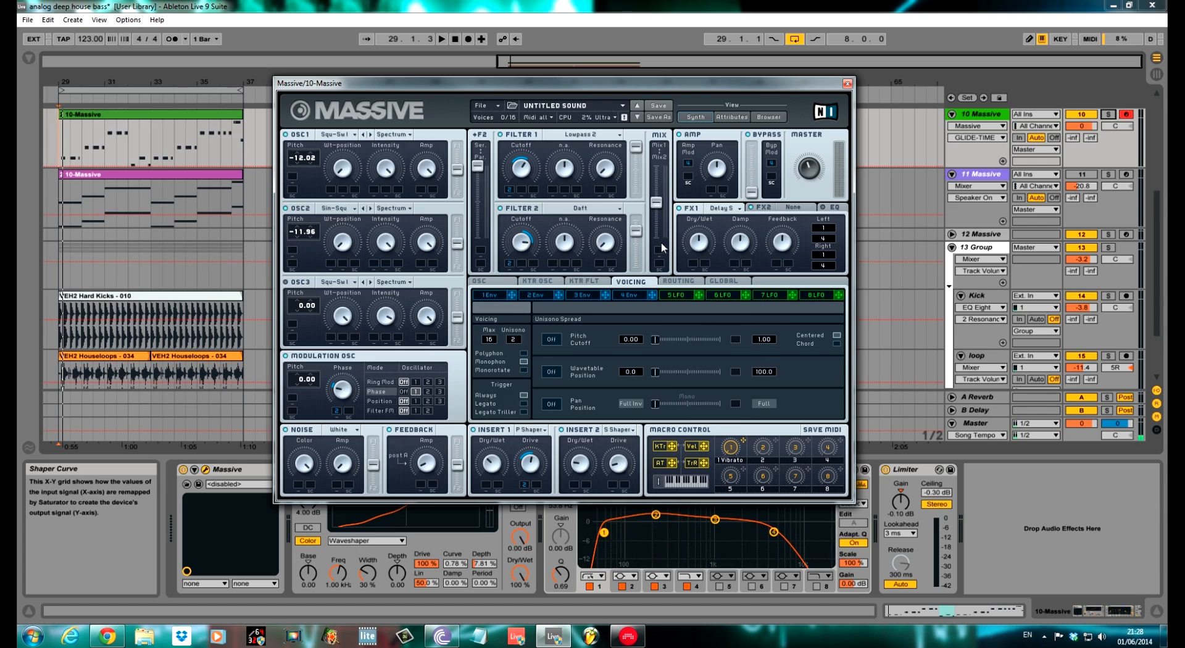
{"action": "left_click_drag", "start_coordinate": [699, 245], "coordinate": [701, 261]}
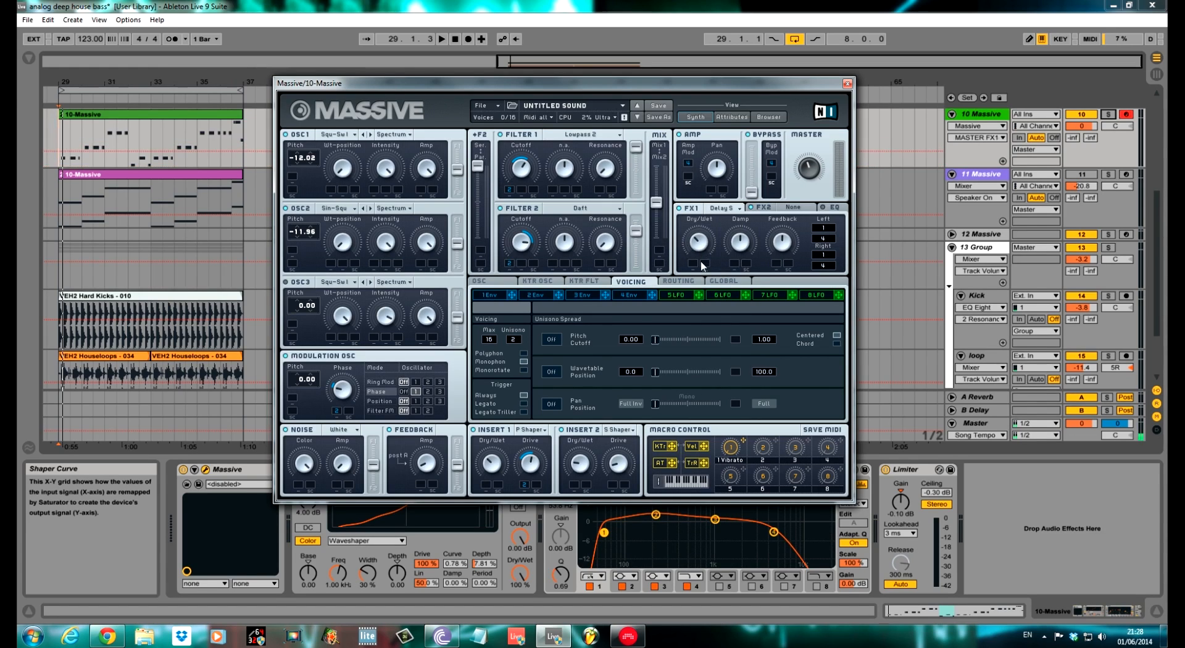
{"action": "left_click", "coordinate": [739, 237]}
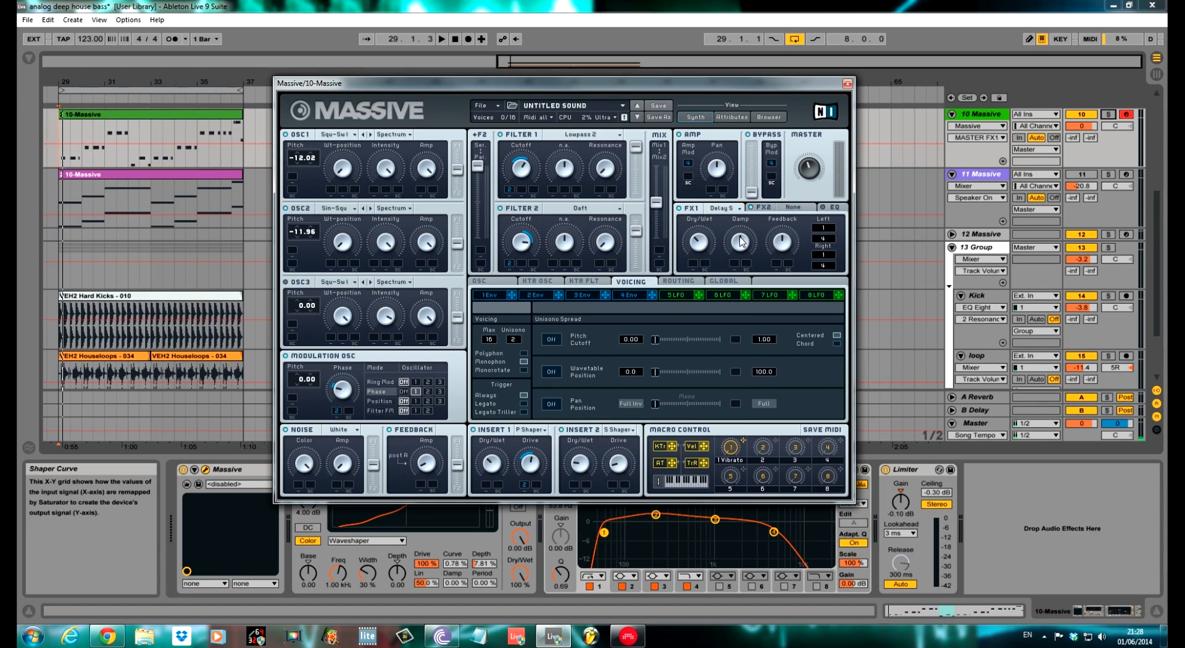
{"action": "left_click_drag", "start_coordinate": [740, 240], "coordinate": [738, 250]}
{"action": "left_click", "coordinate": [782, 246]}
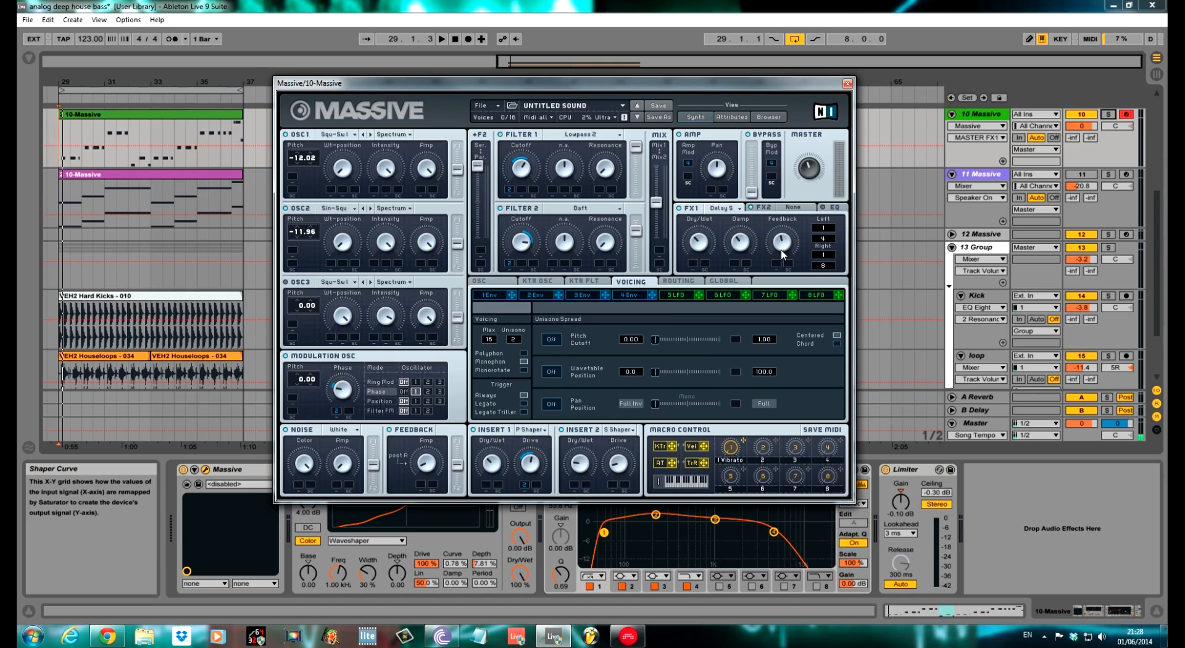
- Play the 10-Massive track soloed while fine-tuning the damp of the synced delay
{"action": "left_click", "coordinate": [1108, 114]}
{"action": "key", "text": "space"}
{"action": "left_click", "coordinate": [741, 244]}
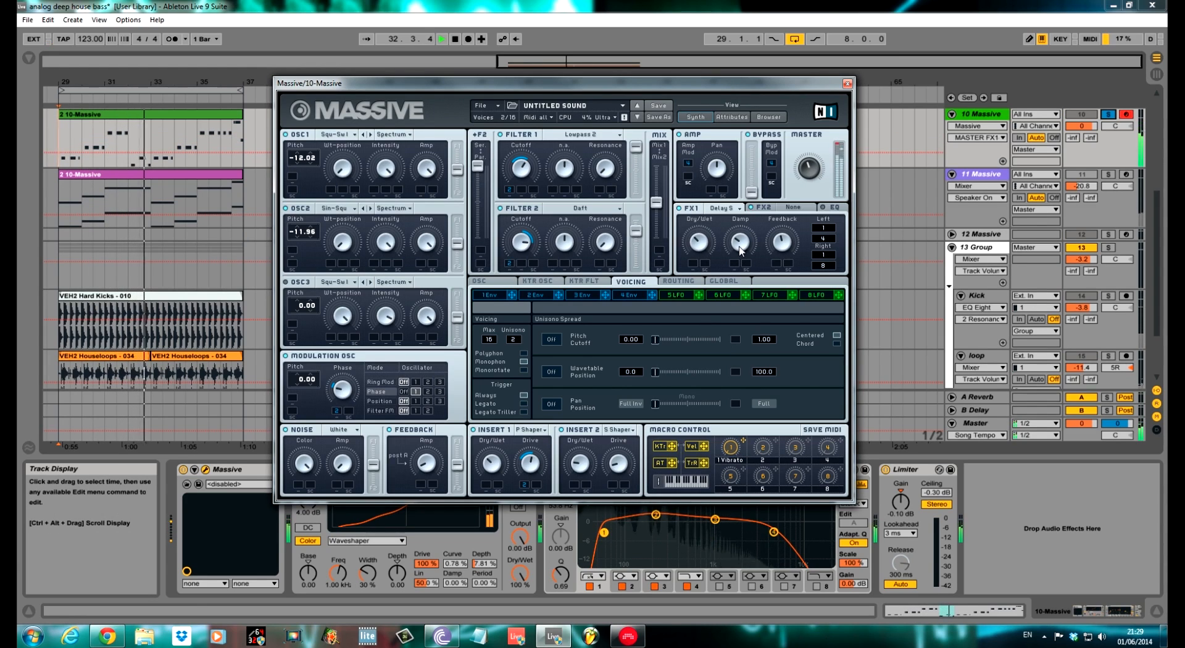
{"action": "key", "text": "space"}
{"action": "left_click", "coordinate": [1108, 114]}
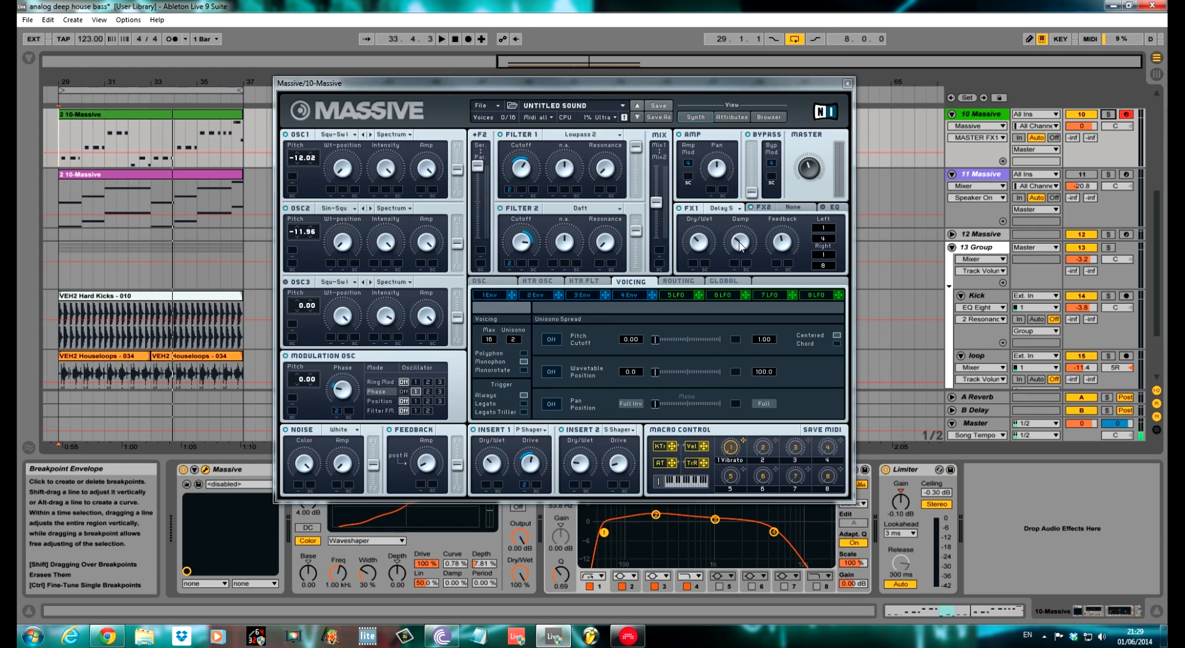
- Load Dimension Expander into FX2 and lower its dry/wet and size
{"action": "left_click", "coordinate": [803, 212]}
{"action": "left_click", "coordinate": [809, 210]}
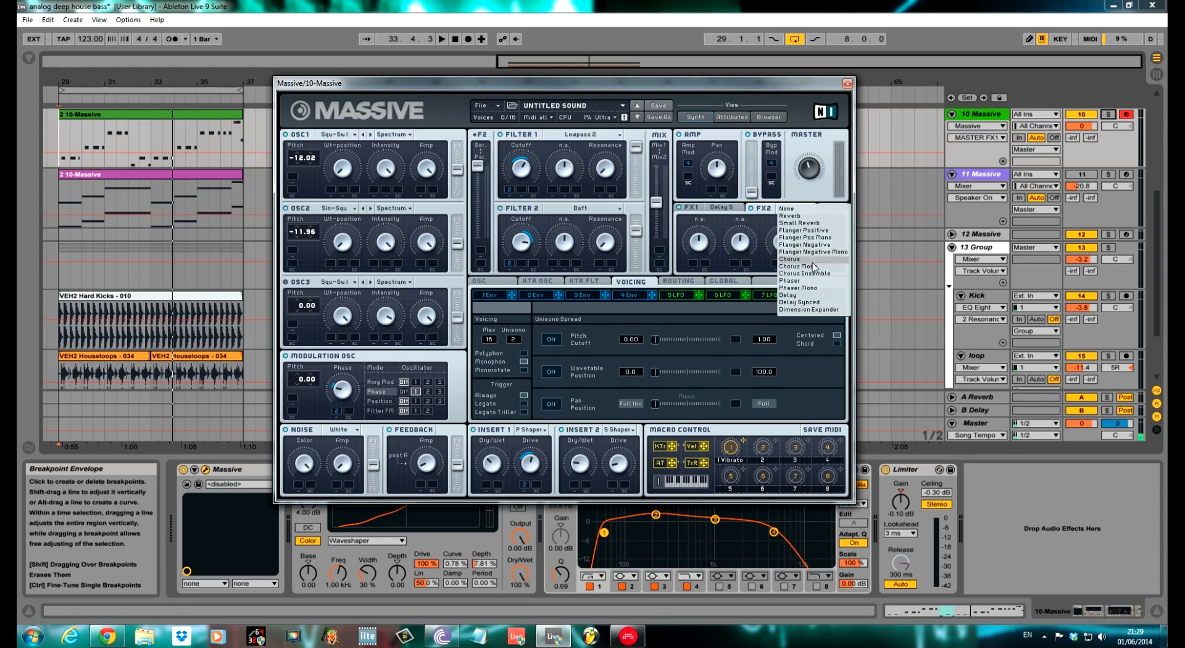
{"action": "left_click", "coordinate": [817, 310]}
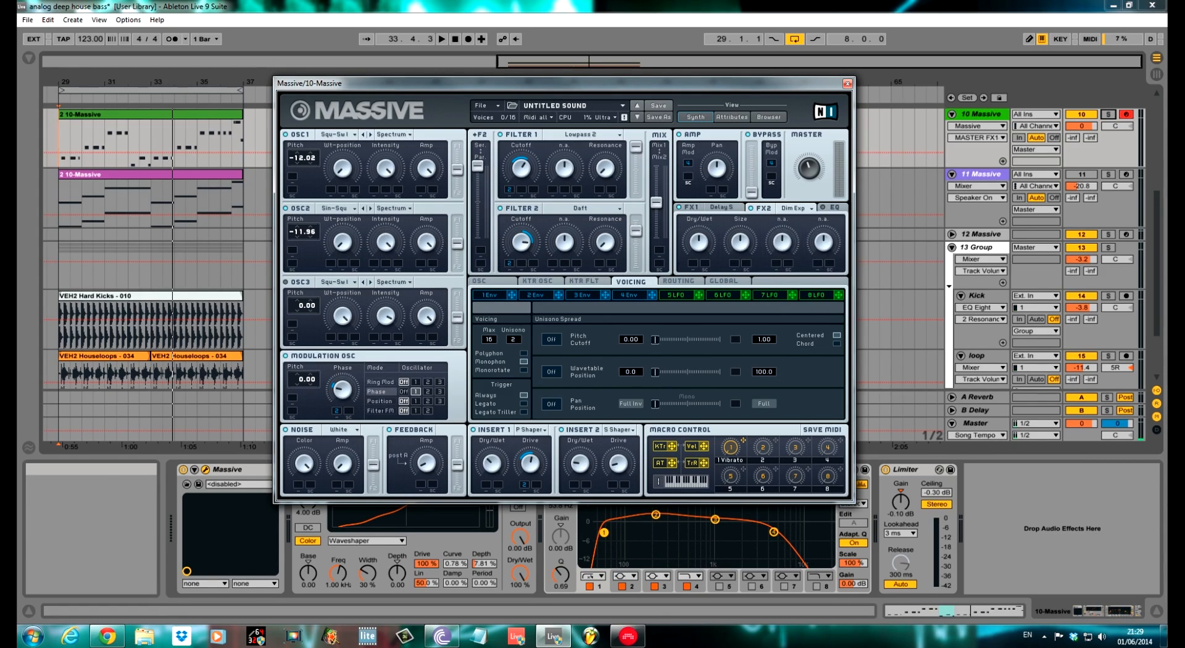
{"action": "left_click_drag", "start_coordinate": [696, 237], "coordinate": [742, 267]}
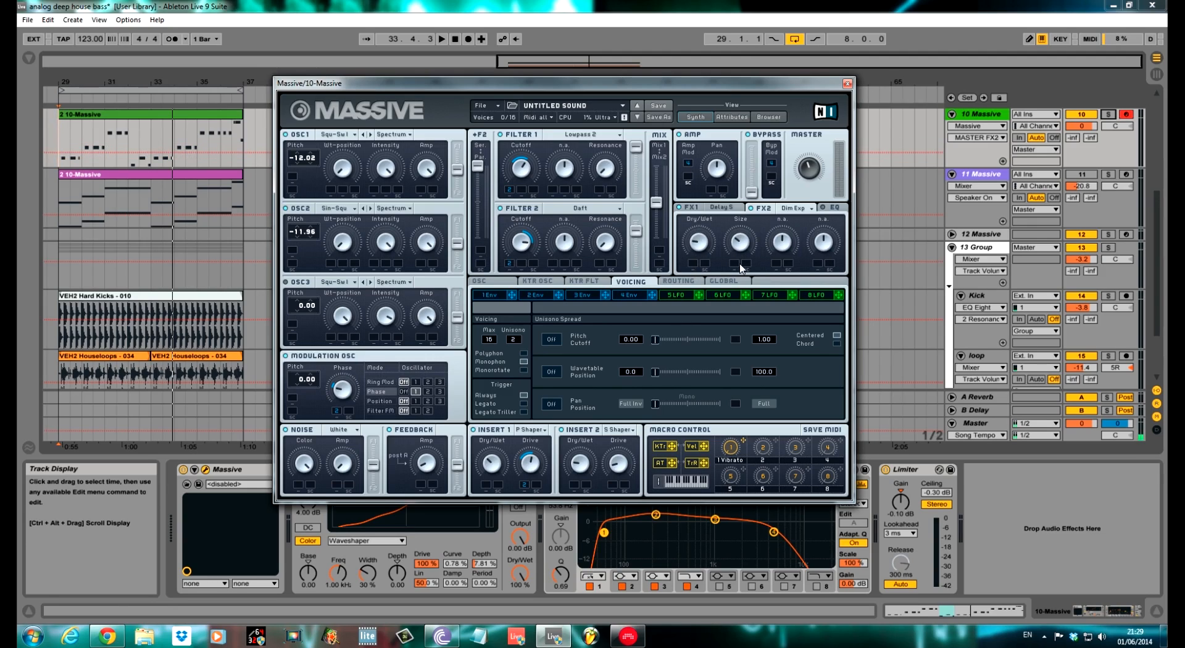
- Boost the EQ's low shelf and cut its high shelf, and move the filter mix slightly towards Mix 1
{"action": "left_click", "coordinate": [823, 210]}
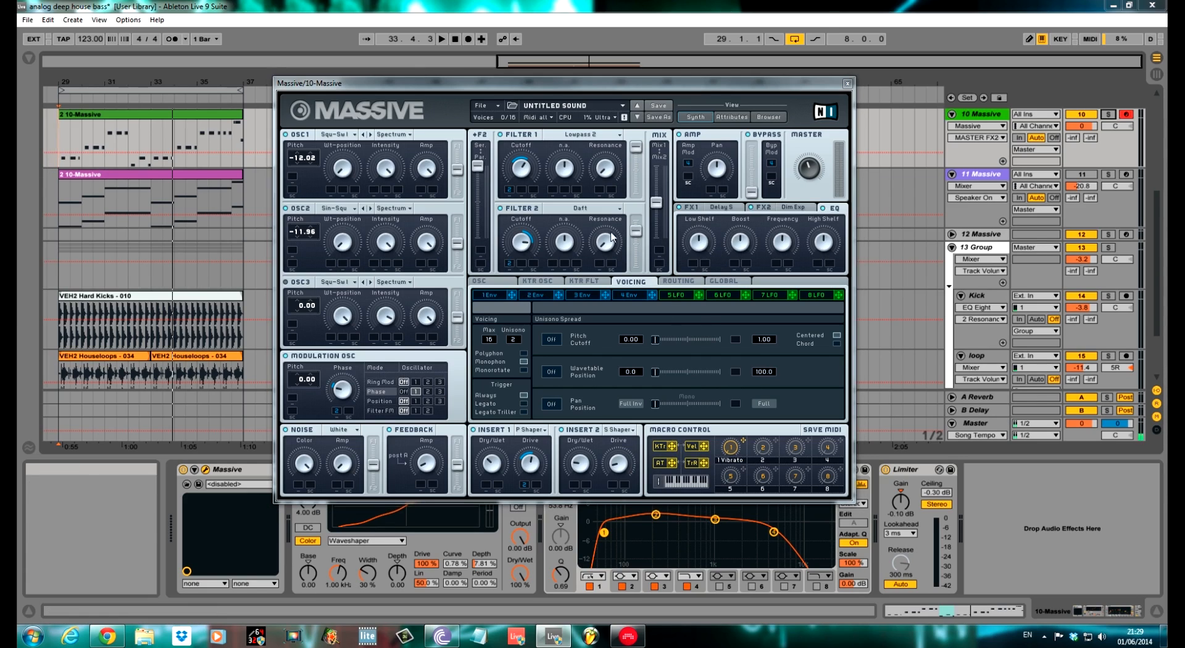
{"action": "left_click", "coordinate": [705, 238]}
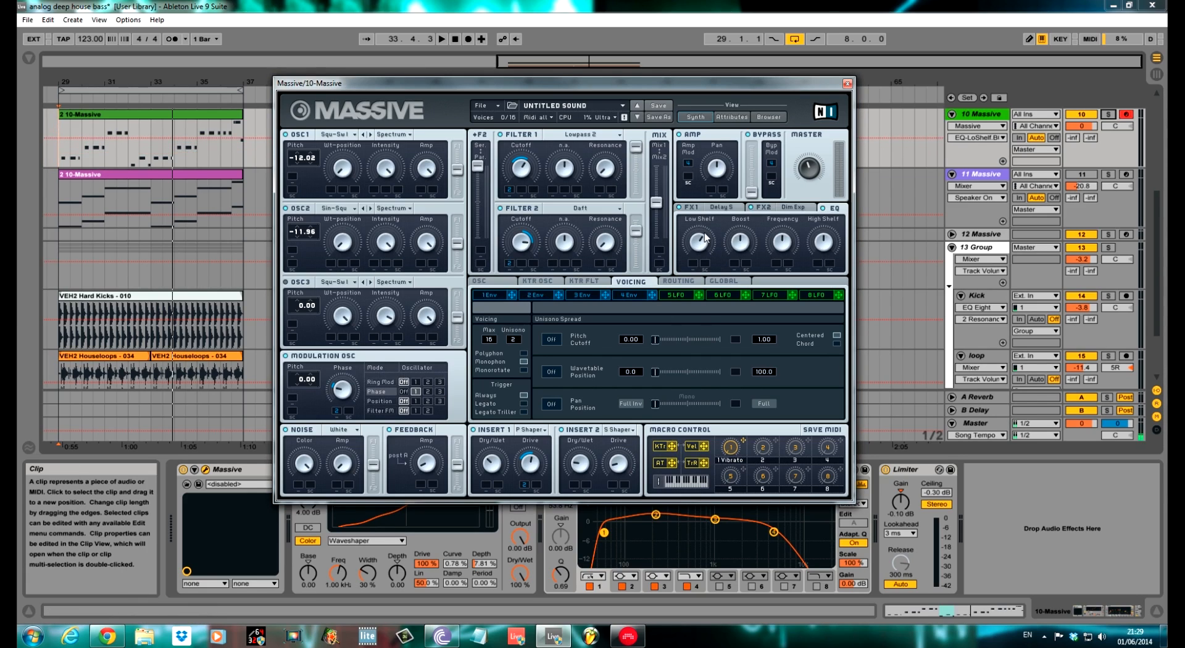
{"action": "left_click", "coordinate": [822, 250]}
{"action": "left_click_drag", "start_coordinate": [821, 251], "coordinate": [820, 263]}
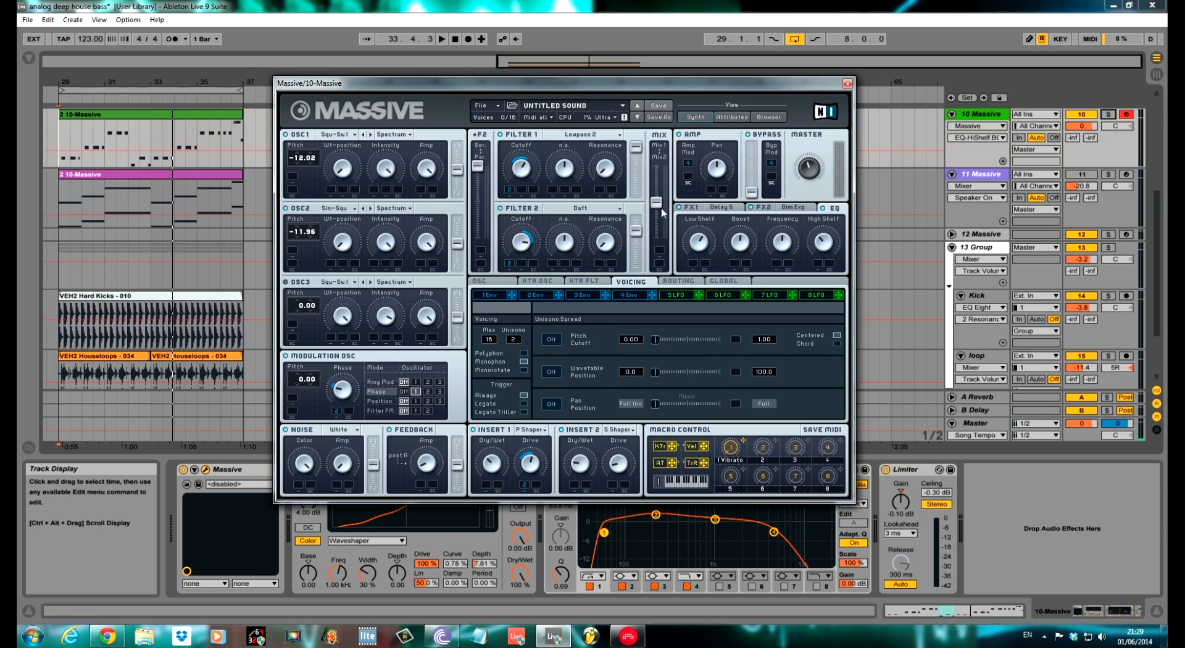
{"action": "left_click_drag", "start_coordinate": [657, 202], "coordinate": [662, 195]}
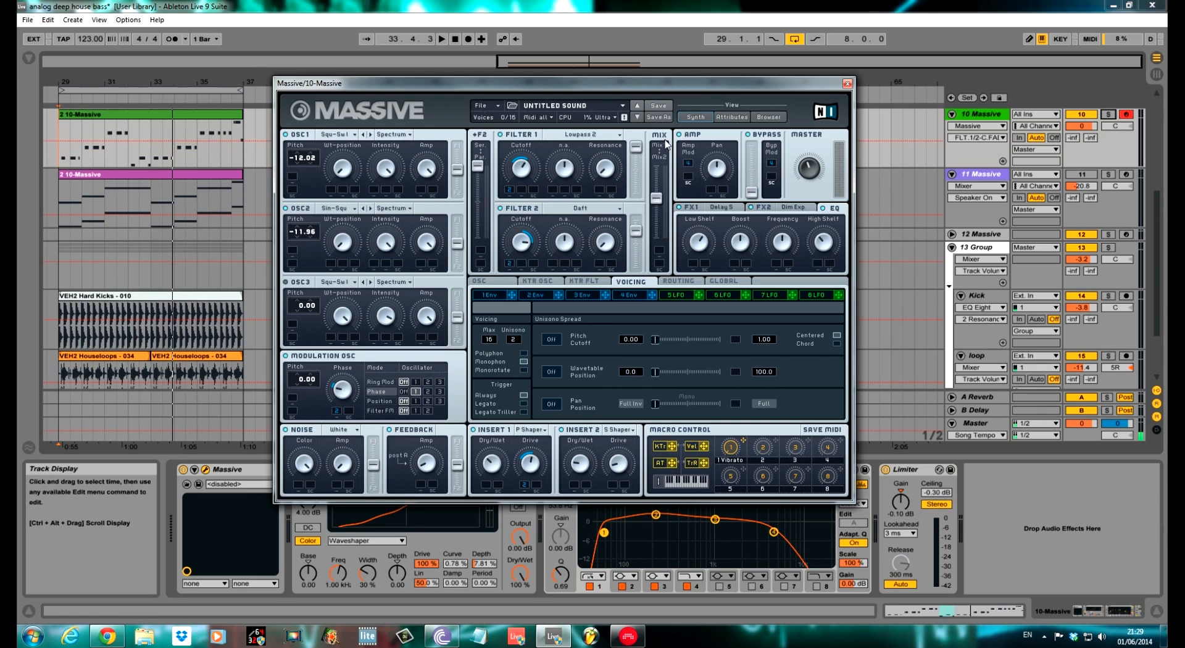
{"action": "left_click", "coordinate": [478, 165]}
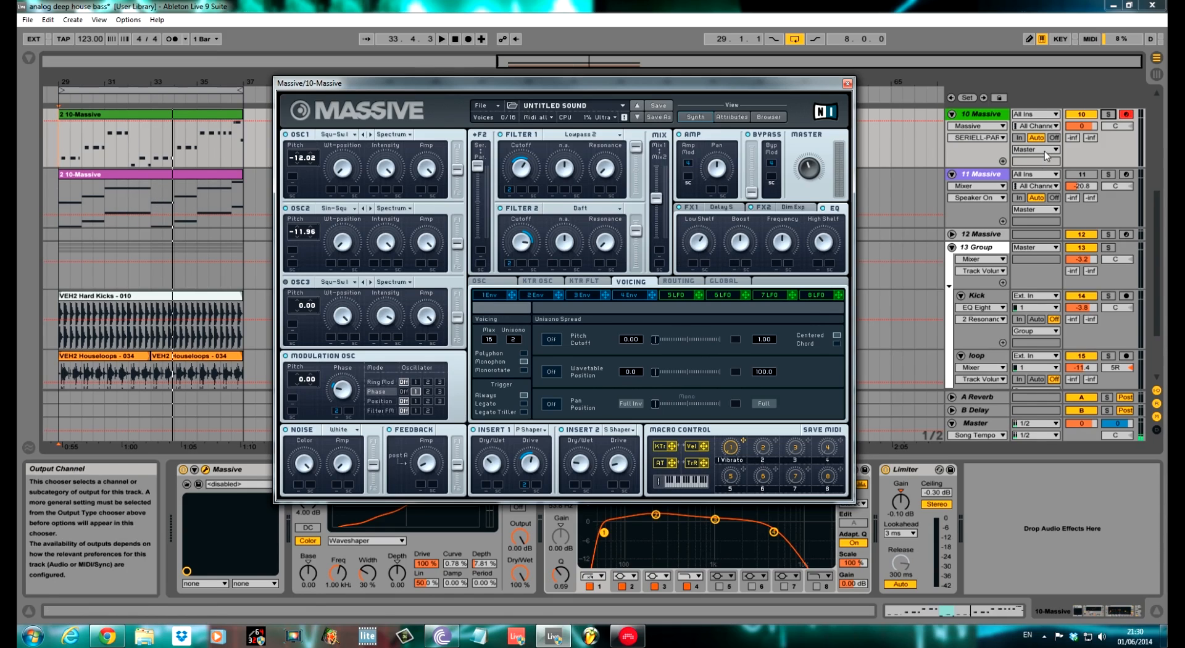
- Play the 10-Massive bass soloed and with the other tracks, and set the 11 Massive track's volume to -16.3 dB
{"action": "left_click", "coordinate": [1108, 114]}
{"action": "key", "text": "space"}
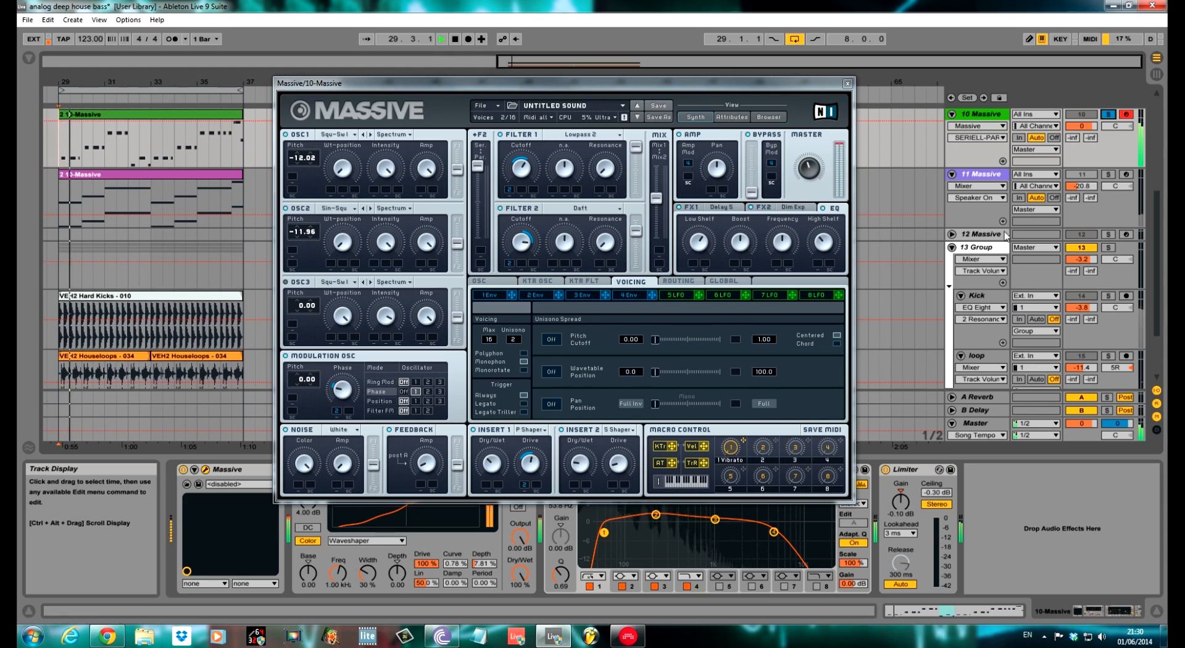
{"action": "left_click", "coordinate": [1081, 249]}
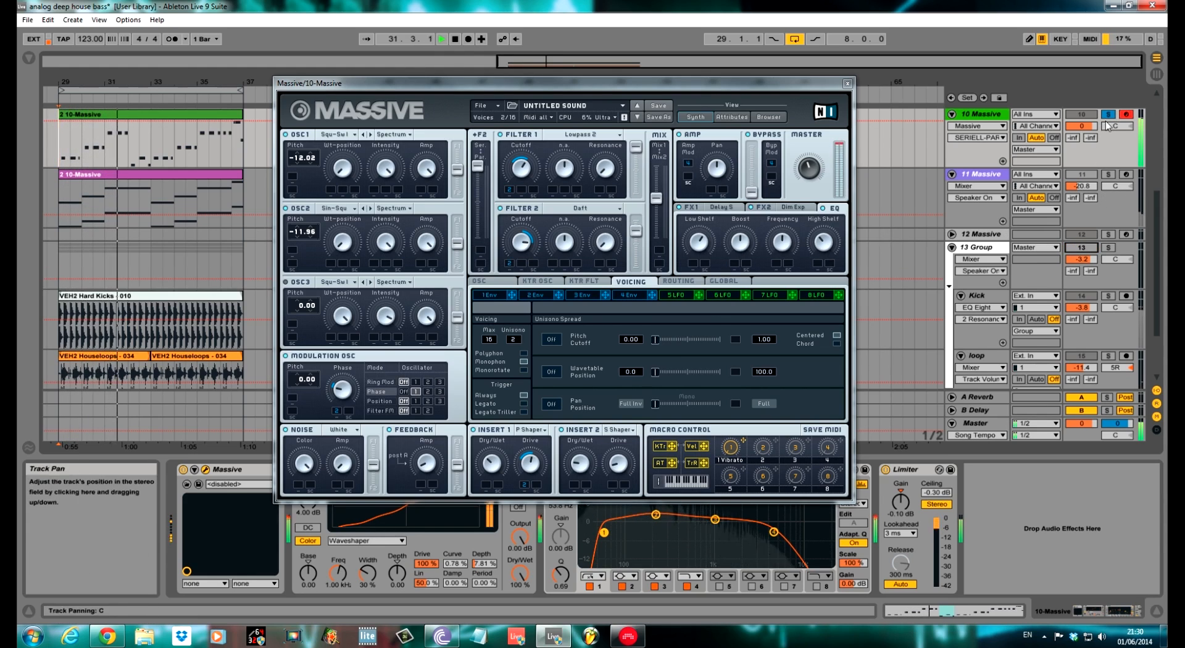
{"action": "left_click", "coordinate": [1083, 174]}
{"action": "left_click", "coordinate": [1108, 114]}
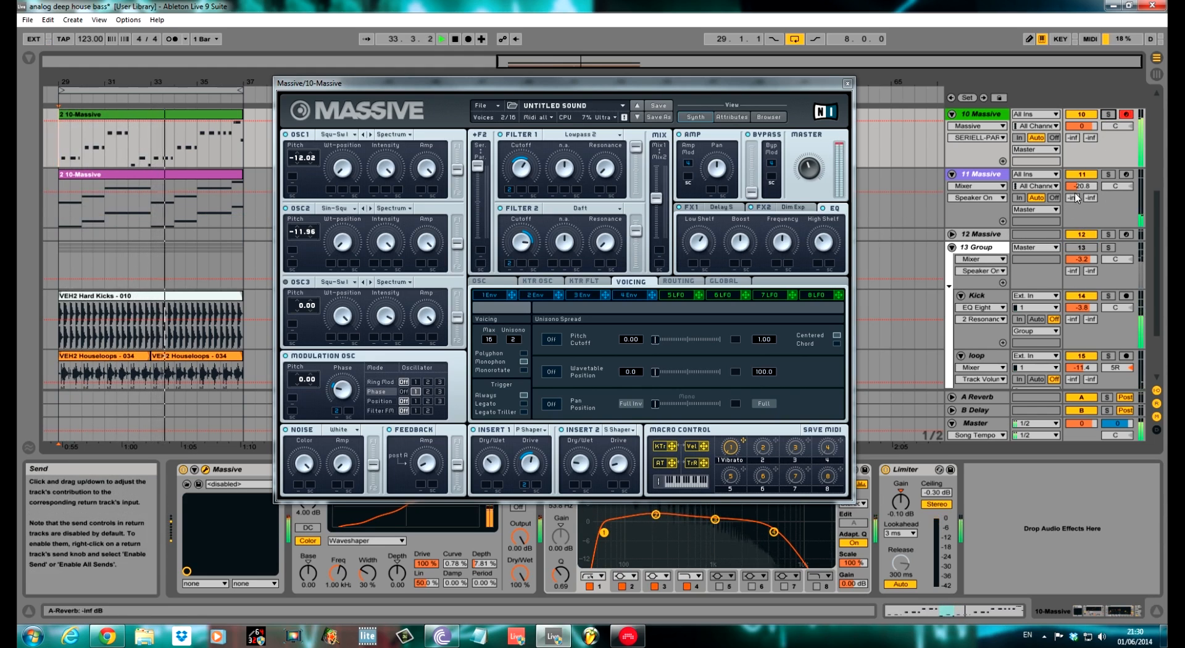
{"action": "left_click_drag", "start_coordinate": [1087, 184], "coordinate": [1087, 176]}
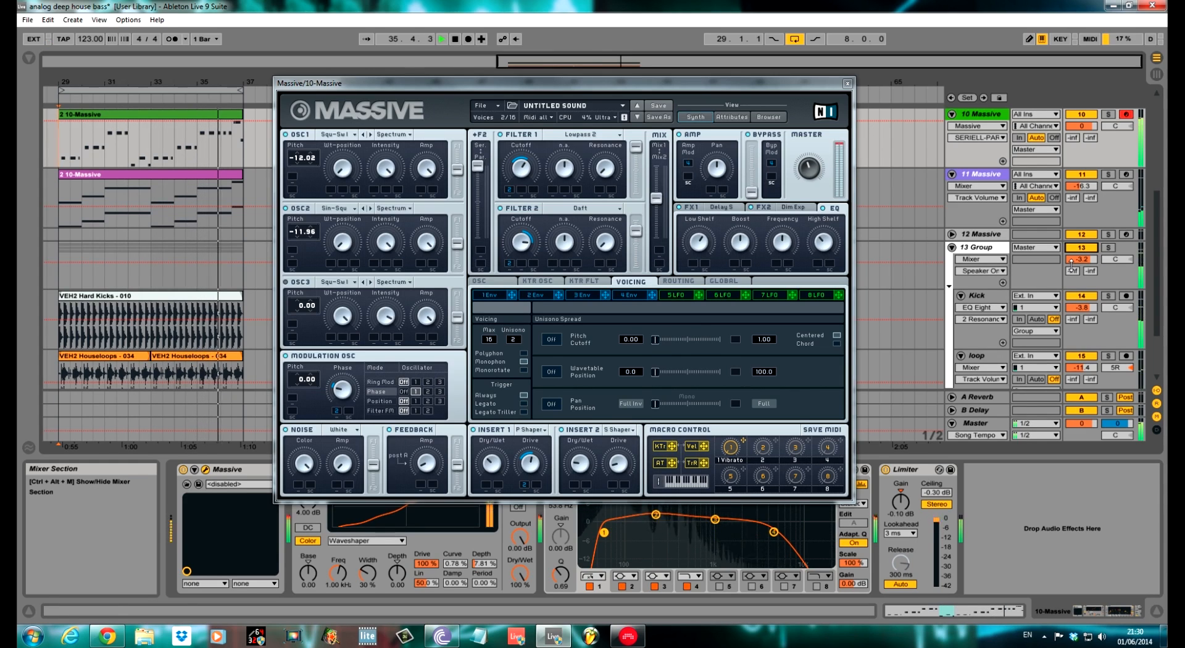
{"action": "key", "text": "space"}
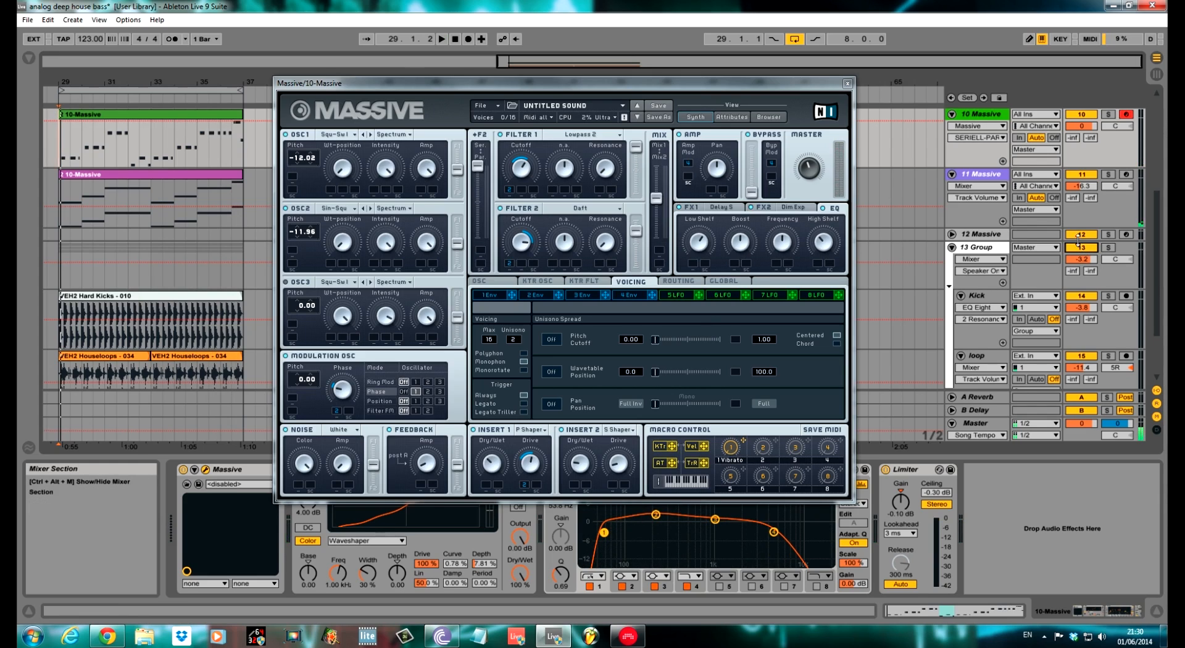
- Uncover the device chain and compare the soloed 10-Massive track with the Saturator switched off and on, leaving the Saturator enabled
{"action": "left_click_drag", "start_coordinate": [494, 89], "coordinate": [500, 30]}
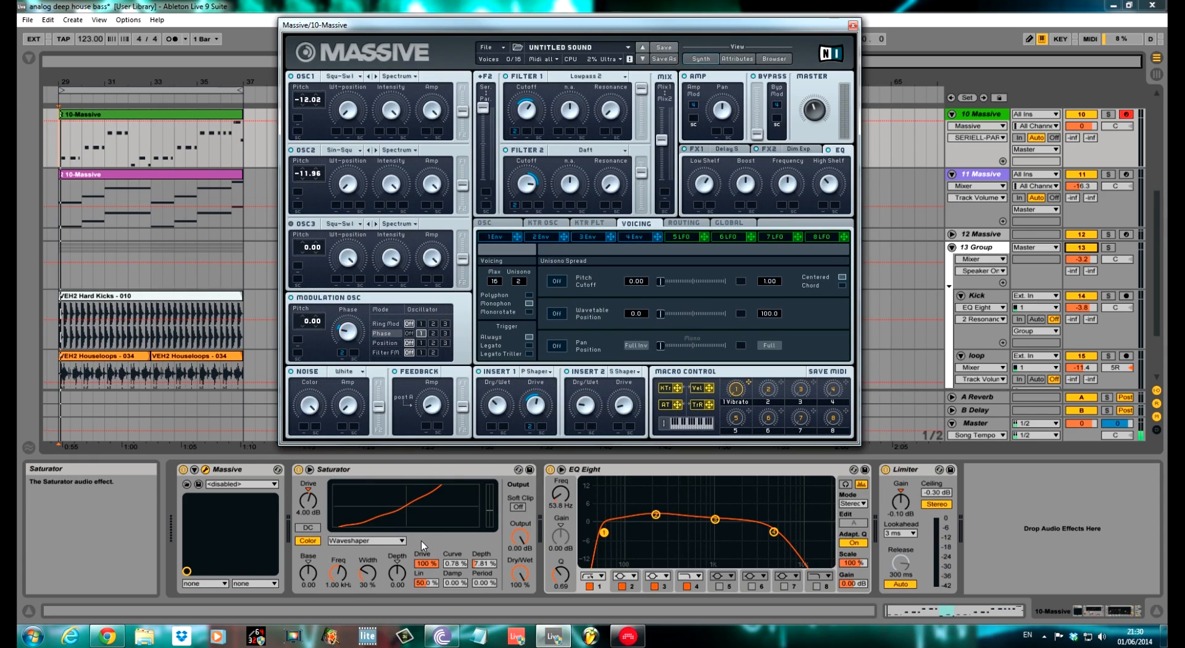
{"action": "left_click", "coordinate": [310, 469]}
{"action": "left_click", "coordinate": [310, 469]}
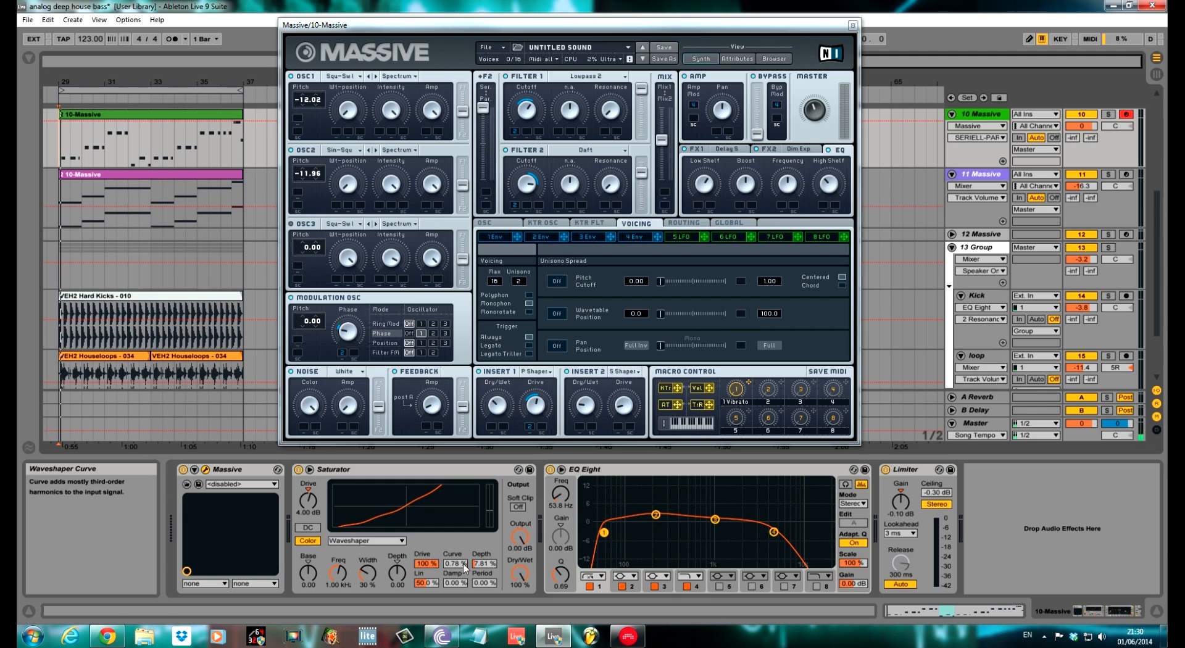
{"action": "left_click", "coordinate": [1107, 115]}
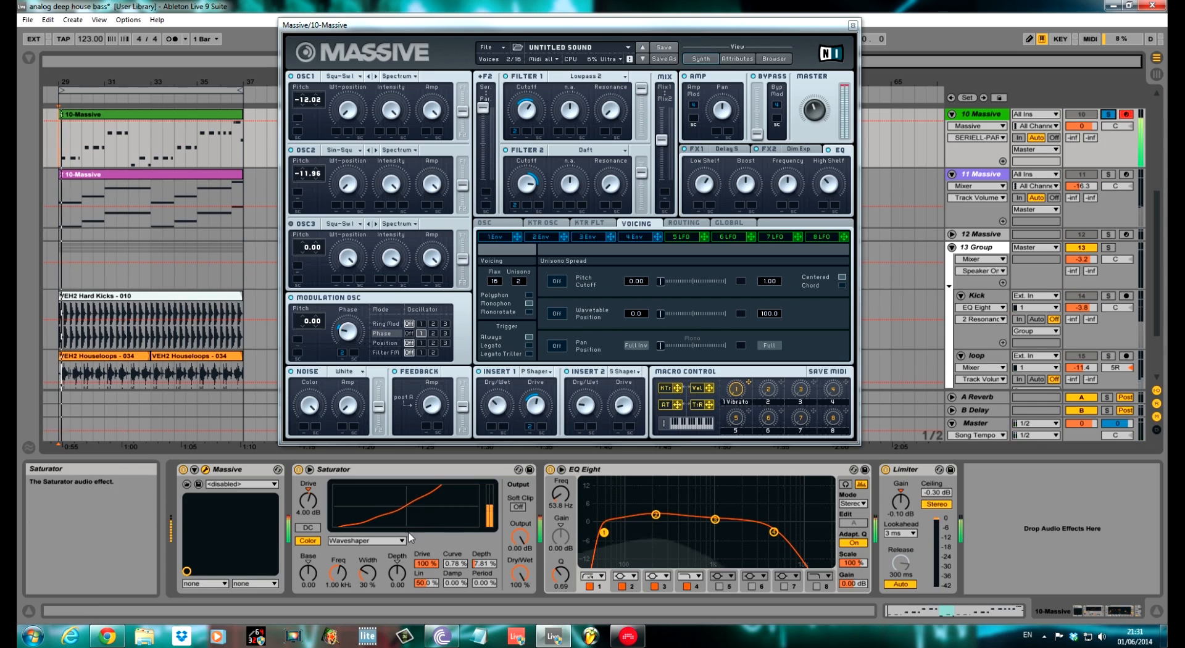
{"action": "left_click", "coordinate": [298, 470]}
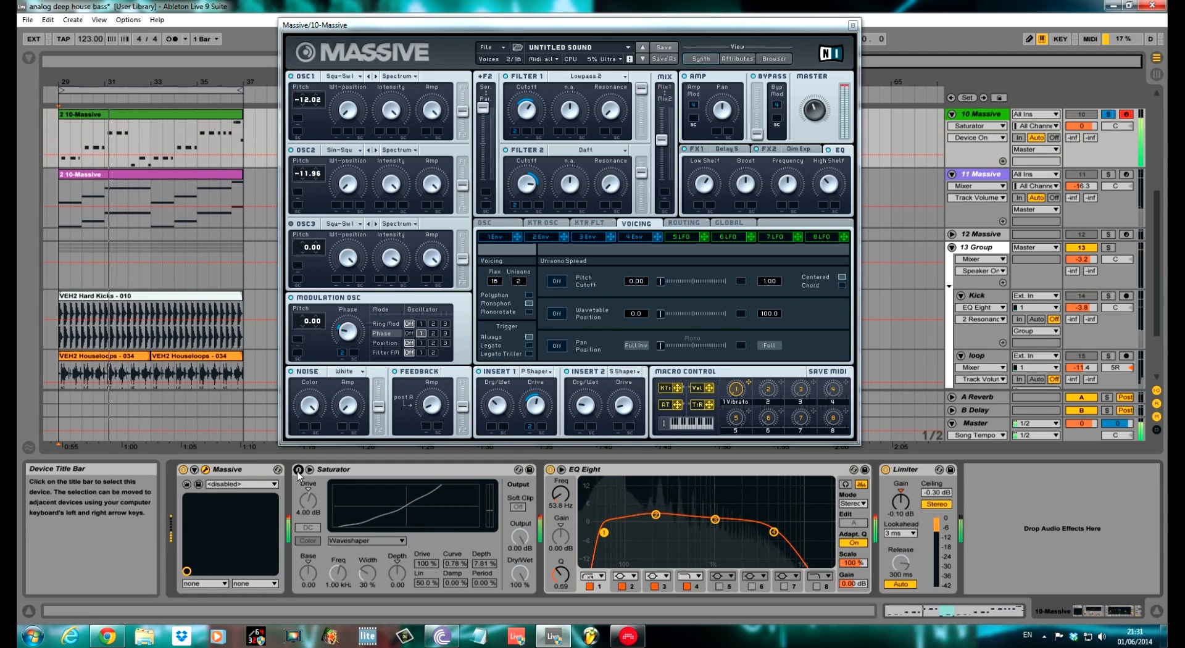
{"action": "left_click", "coordinate": [298, 471]}
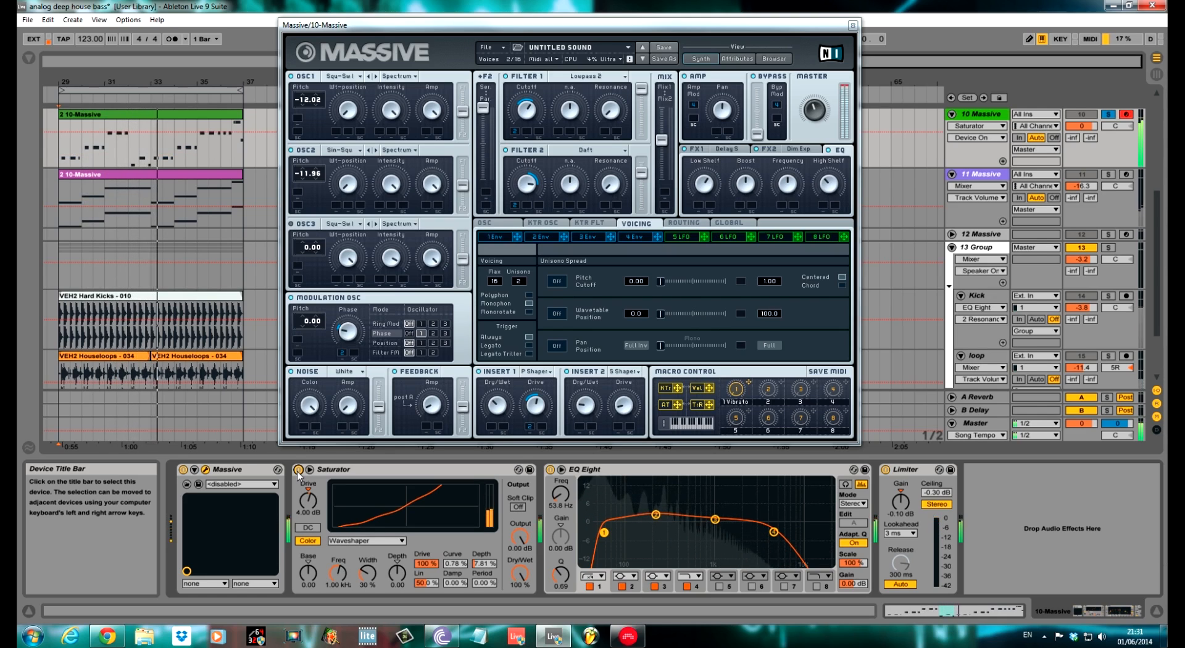
{"action": "left_click", "coordinate": [298, 470]}
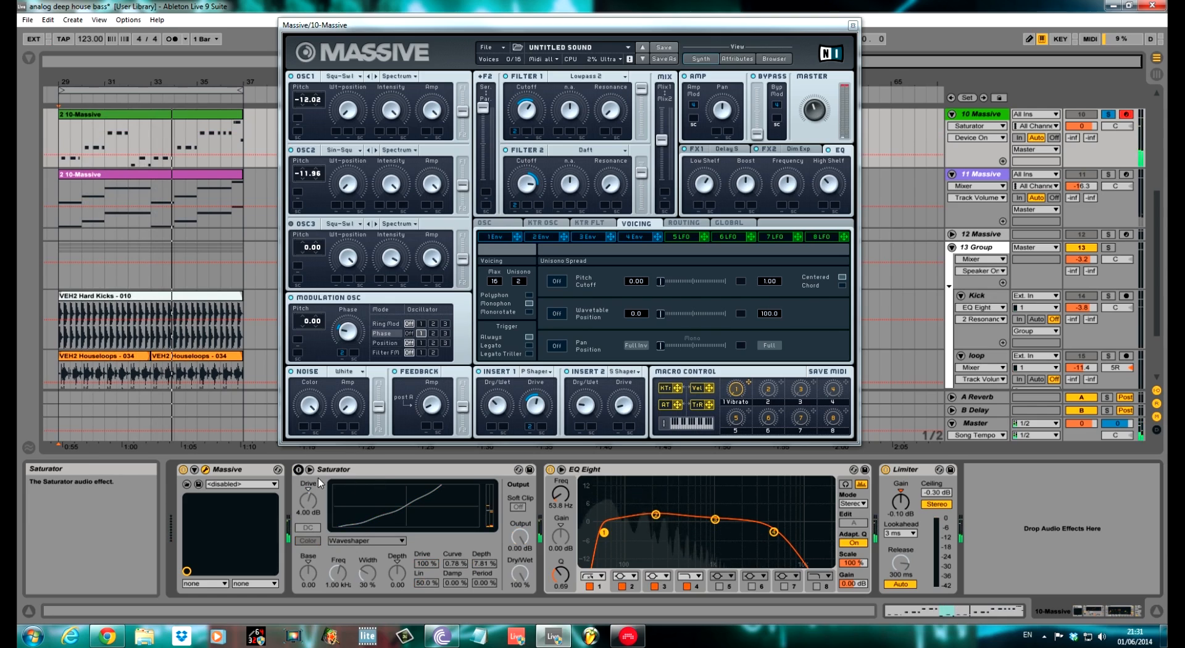
{"action": "left_click", "coordinate": [1108, 115]}
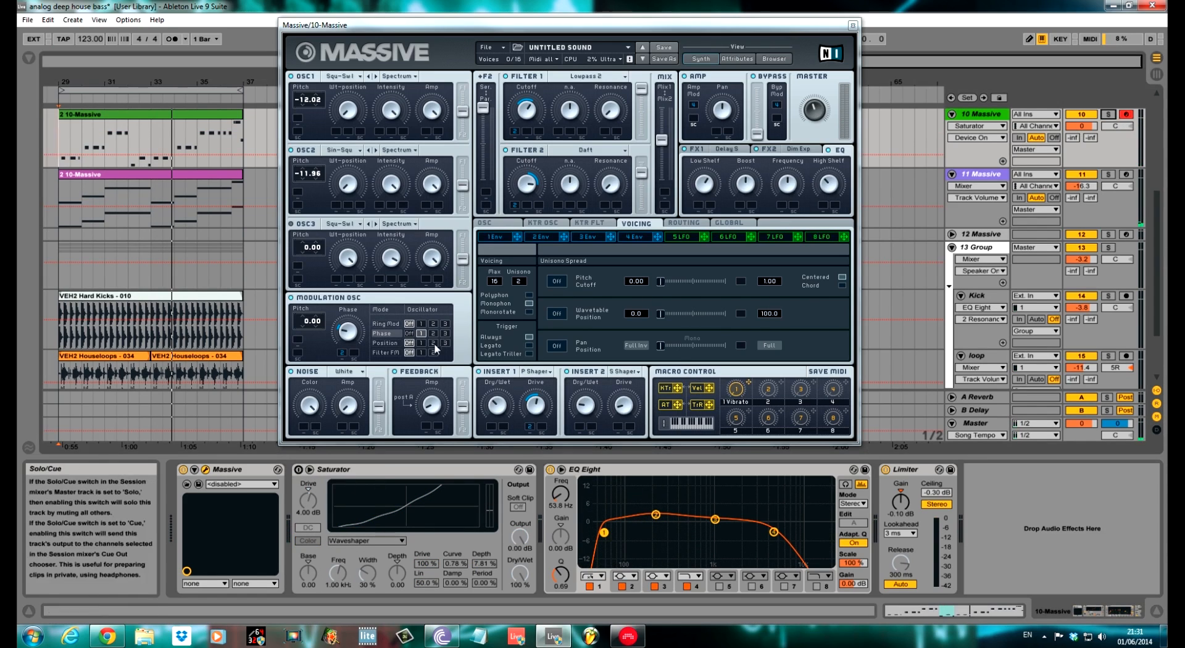
{"action": "left_click", "coordinate": [298, 469]}
{"action": "left_click_drag", "start_coordinate": [453, 26], "coordinate": [416, 80]}
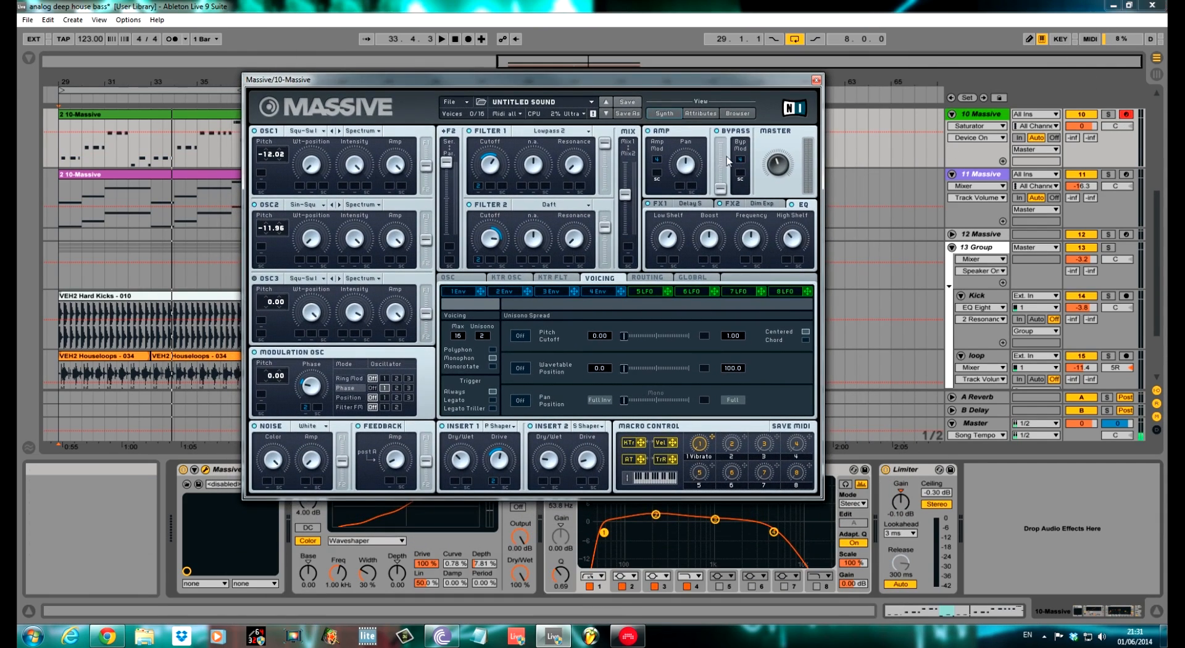
{"action": "mouse_move", "coordinate": [572, 89]}
{"action": "left_mouse_down"}
{"action": "mouse_move", "coordinate": [700, 87]}
{"action": "mouse_move", "coordinate": [581, 85]}
{"action": "left_mouse_up"}
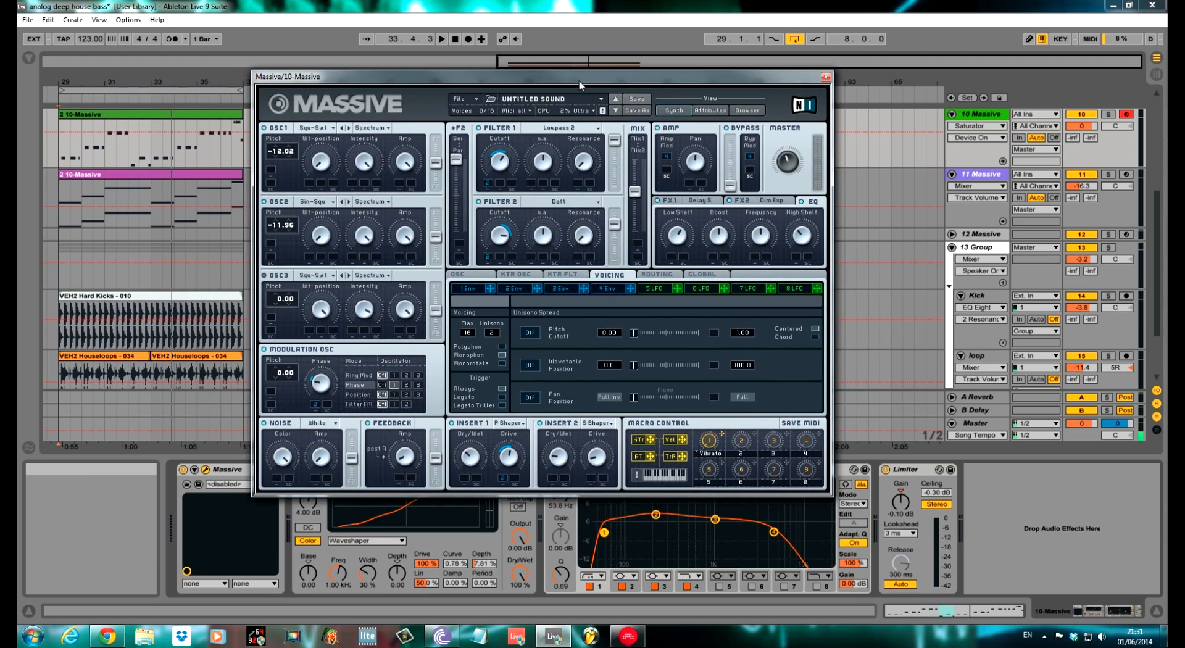